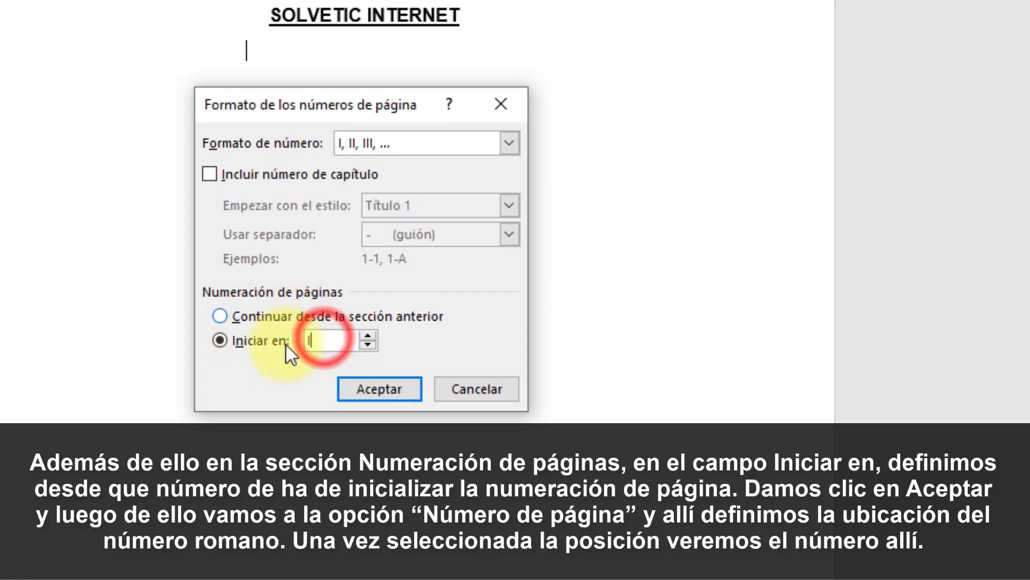
Step: Apply the Roman page-number format starting at I and insert page numbers at the top of the page with the Número sin formato 1 layout
left_click(376, 388)
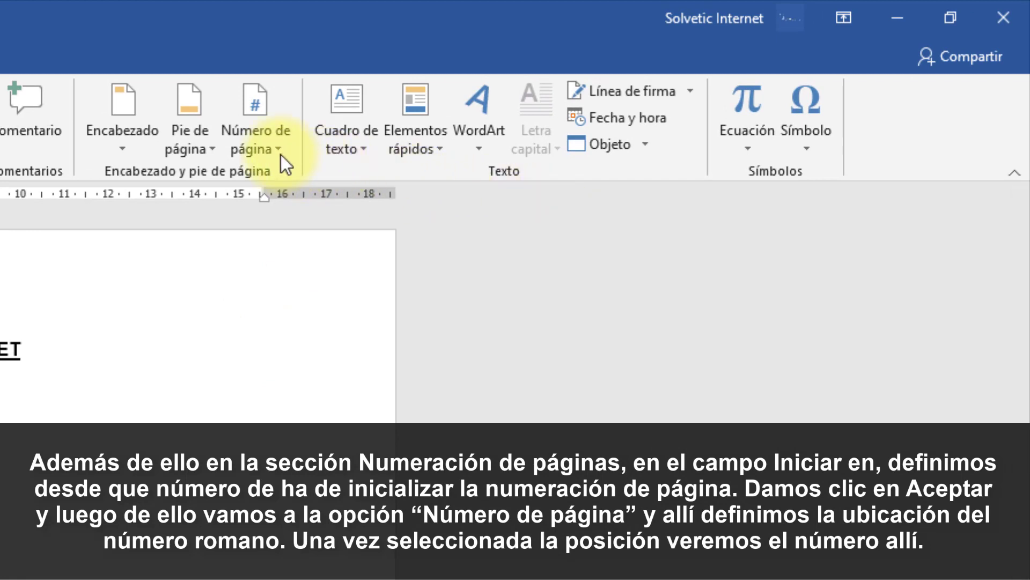
left_click(277, 151)
left_click(289, 176)
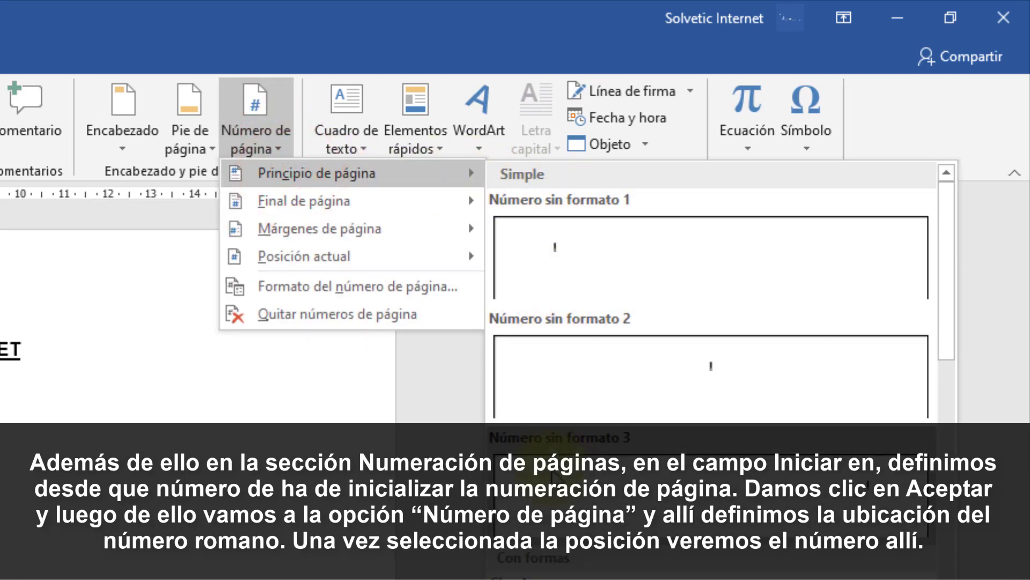
left_click(587, 279)
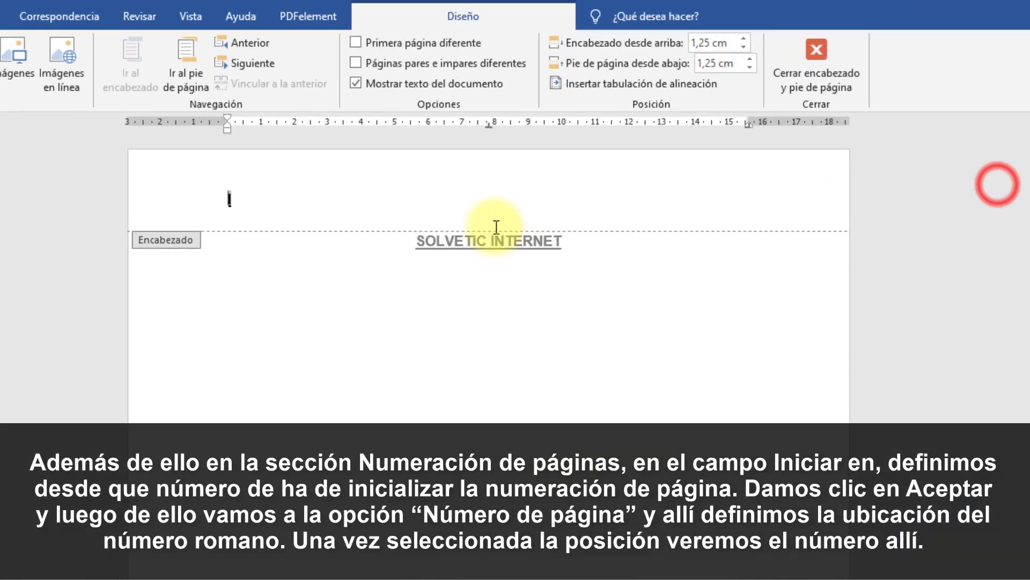
double_click(490, 403)
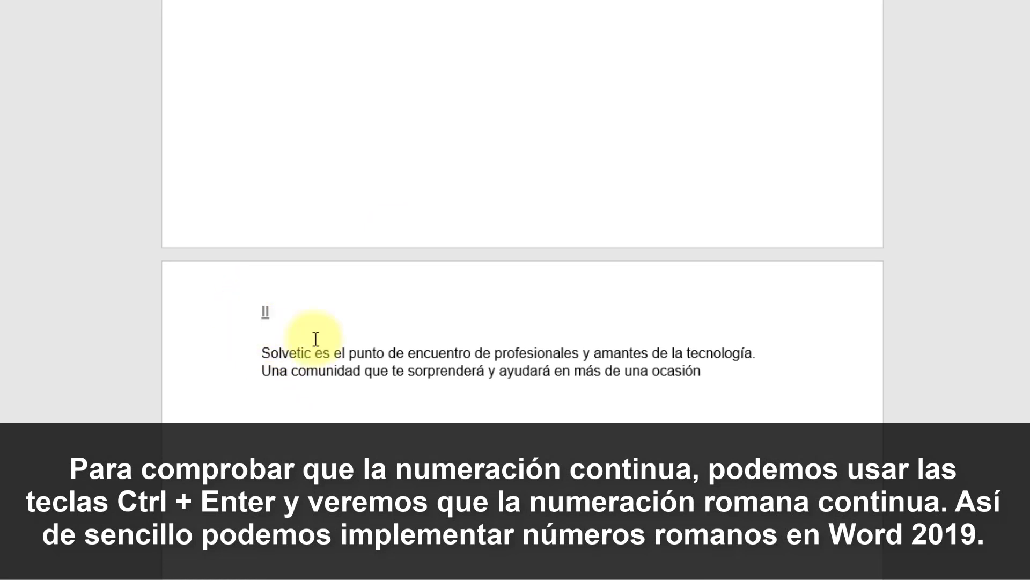
key("ctrl+Return")
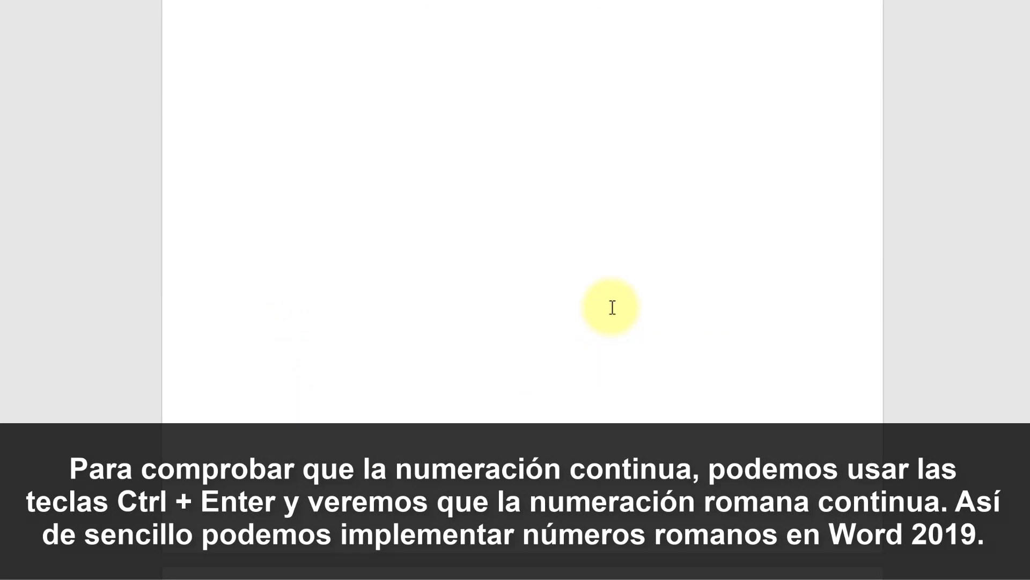
scroll(613, 308, "down", 5)
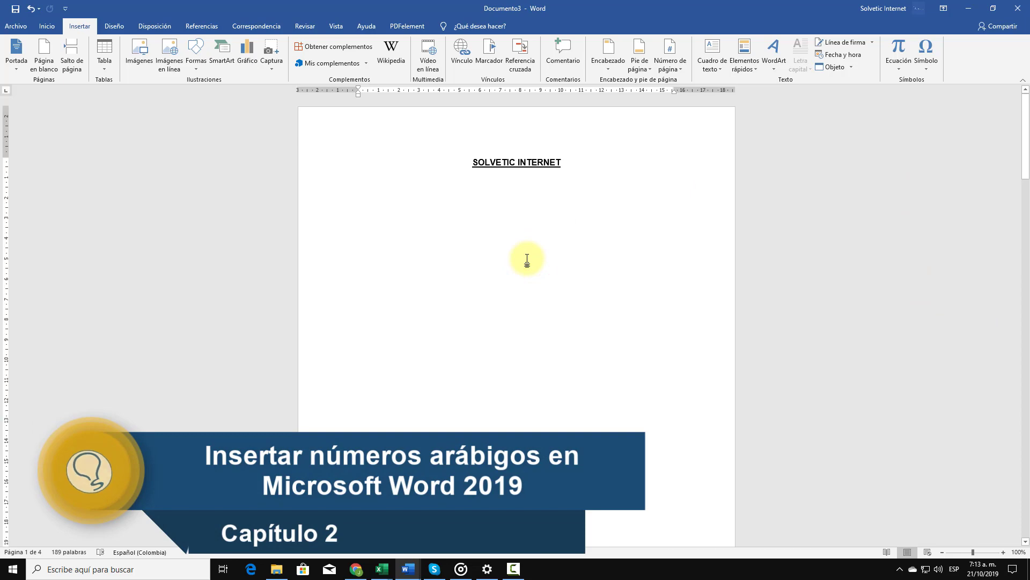
Step: Set the page-number format to Arabic numerals (1, 2, 3, ...) with numbering starting at 1
left_click(79, 27)
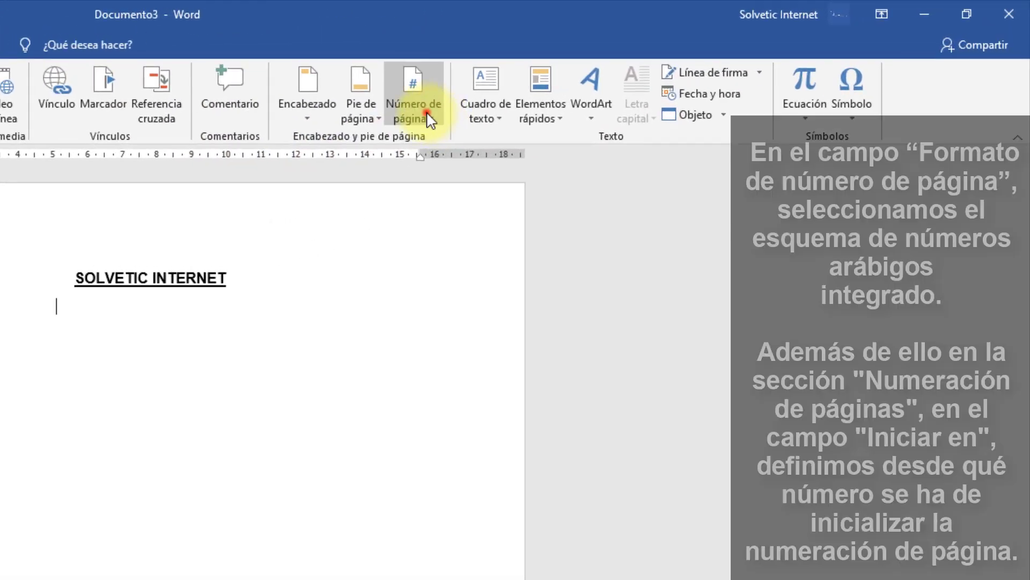
left_click(669, 54)
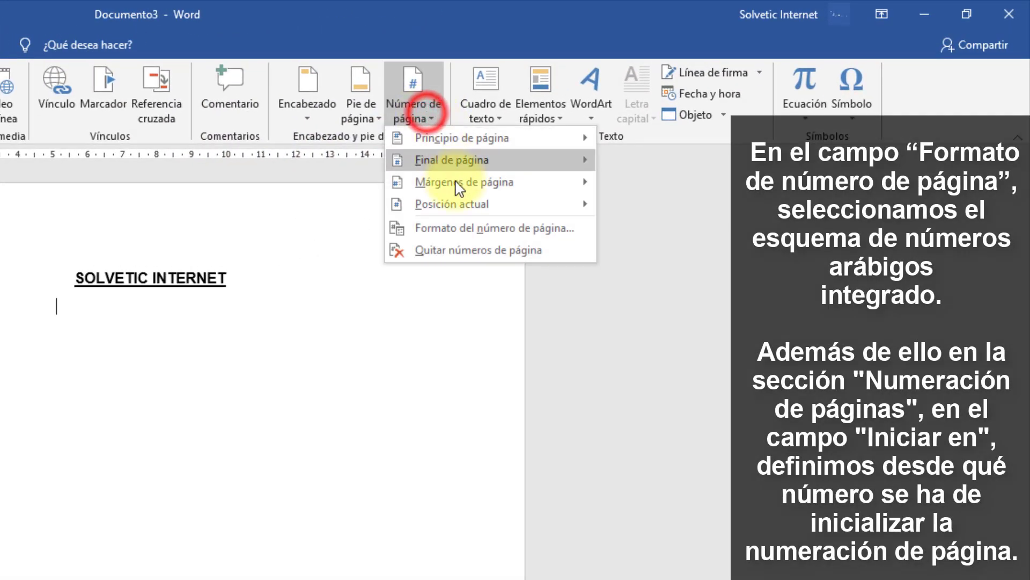
left_click(474, 228)
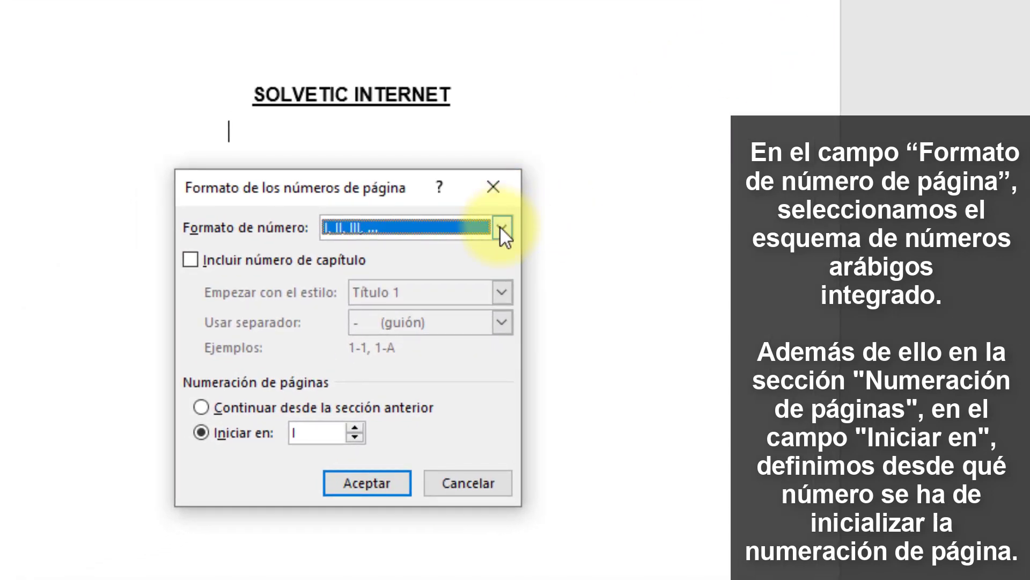
left_click(500, 226)
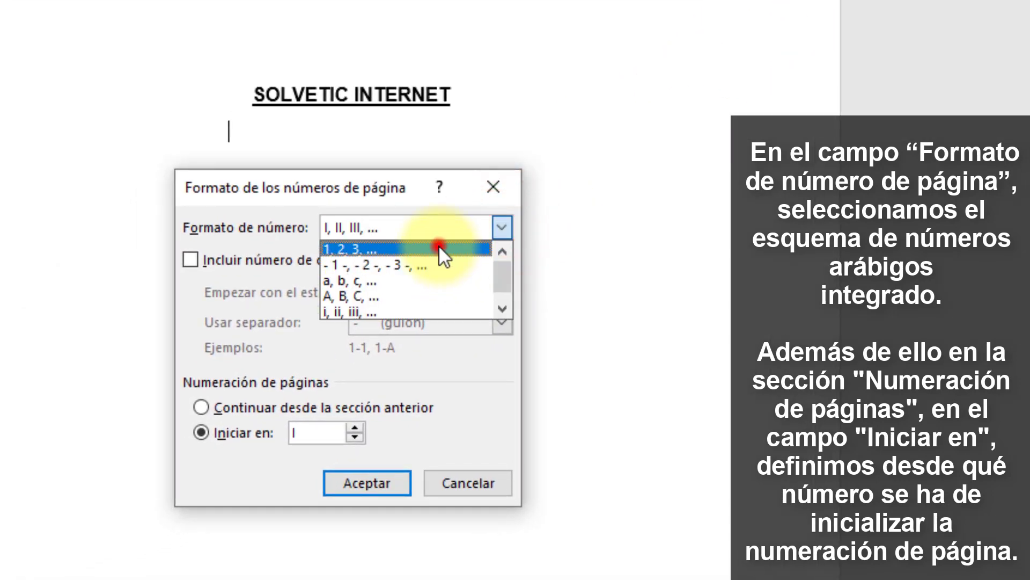
left_click(439, 248)
left_click(335, 433)
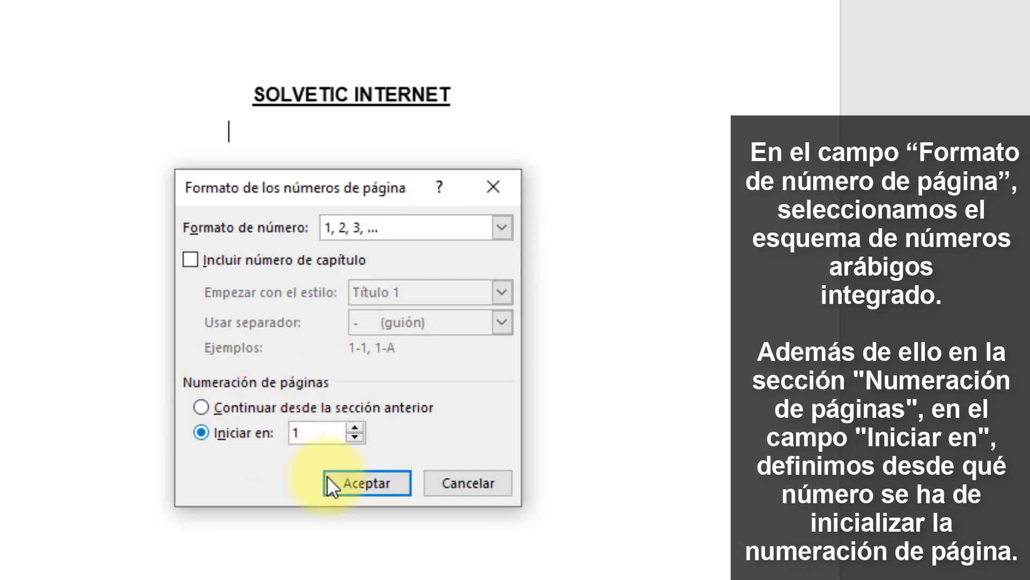
left_click(356, 477)
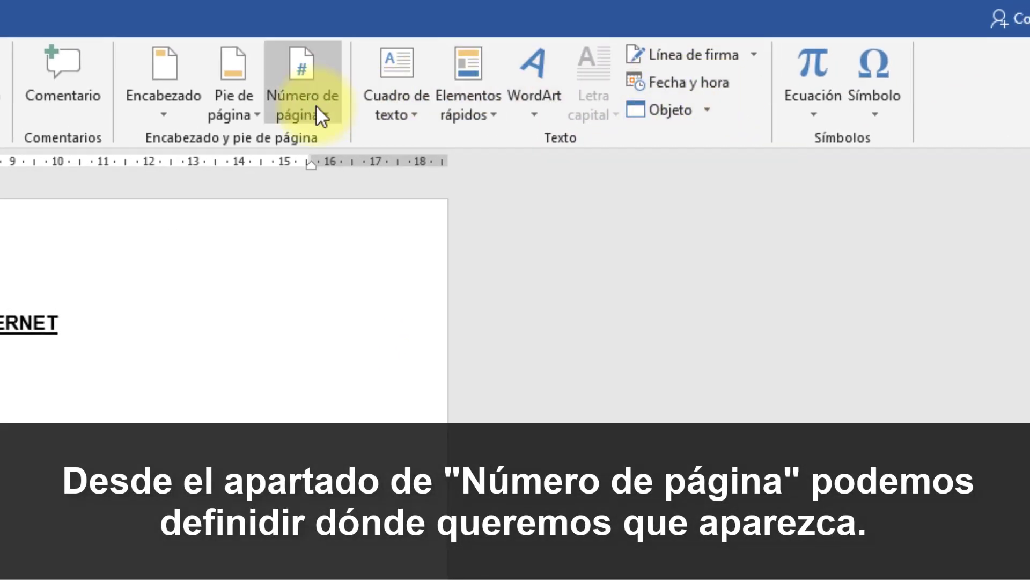
Step: Insert page numbers at the top of the page with the Número sin formato 1 layout and check the numbering on the following pages
left_click(464, 20)
mouse_move(504, 138)
left_click(655, 223)
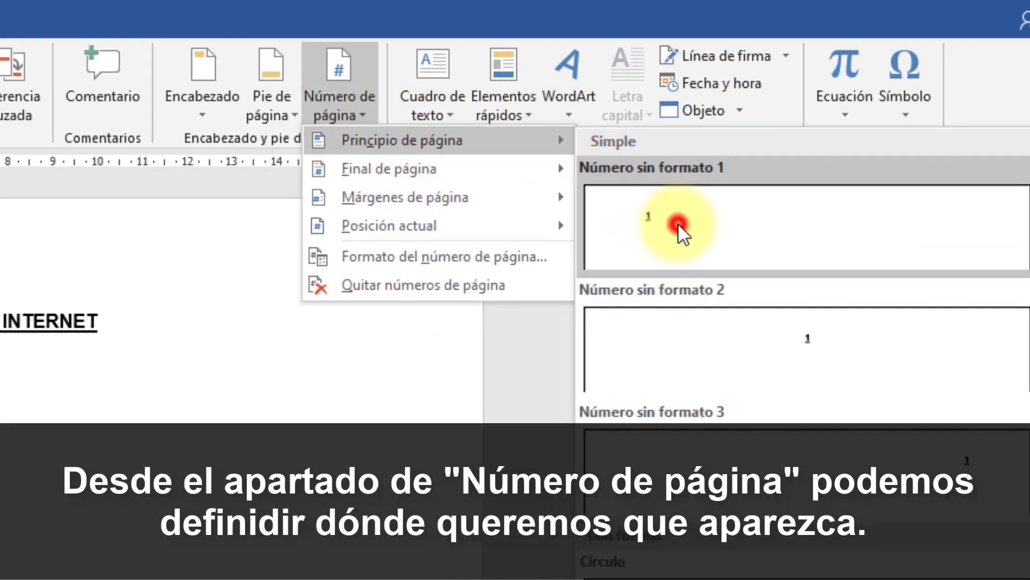
double_click(361, 461)
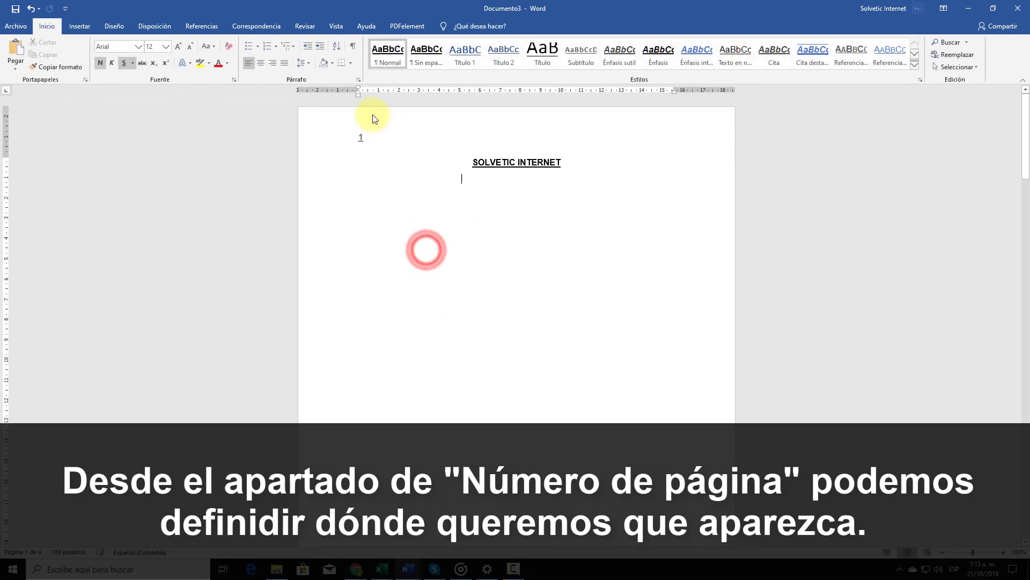
scroll(384, 272, "down", 10)
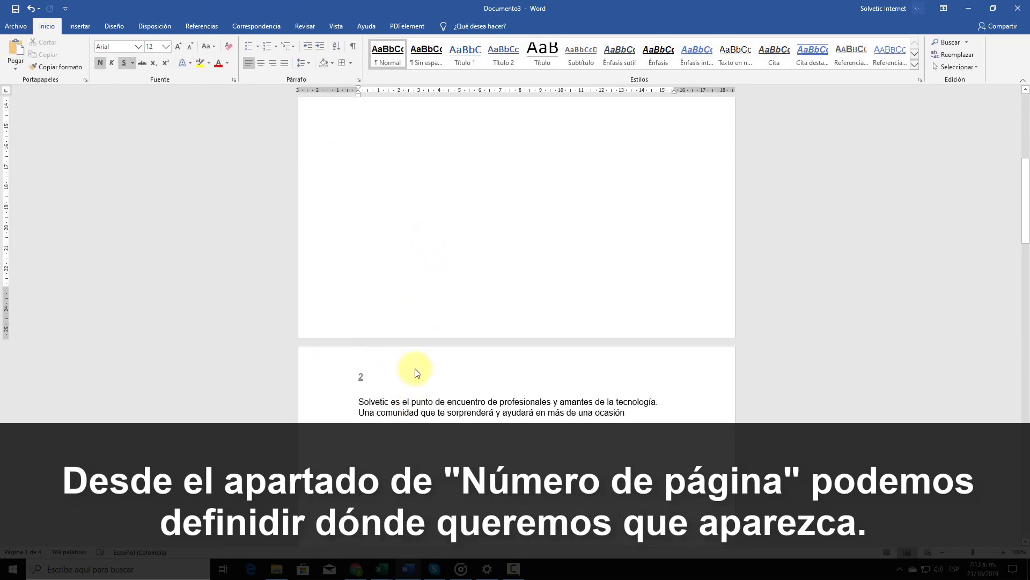
scroll(555, 379, "down", 10)
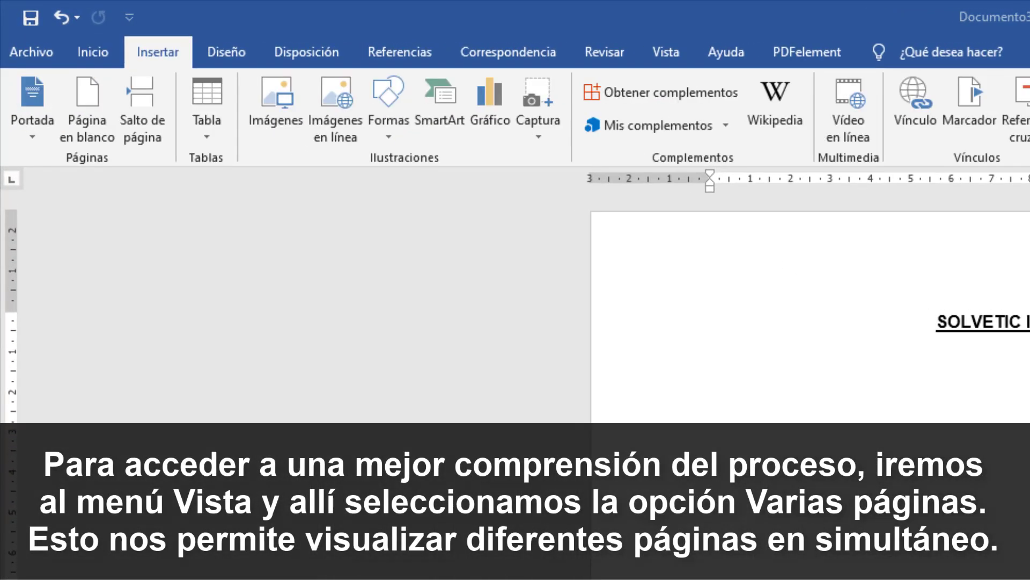
Step: Show multiple pages side by side and insert the Vista principal (horizontal) footer design throughout the document
left_click(662, 52)
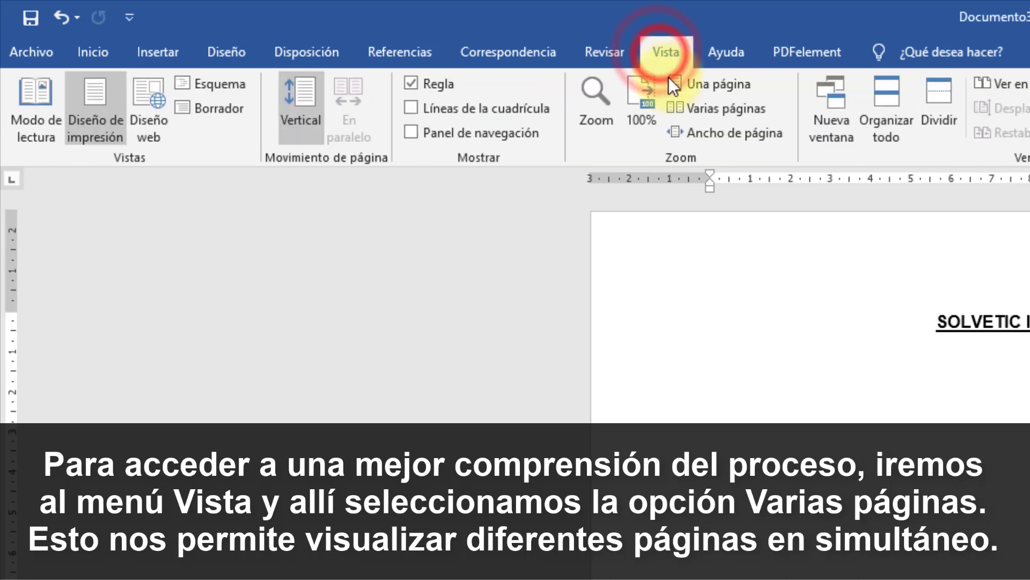
left_click(684, 109)
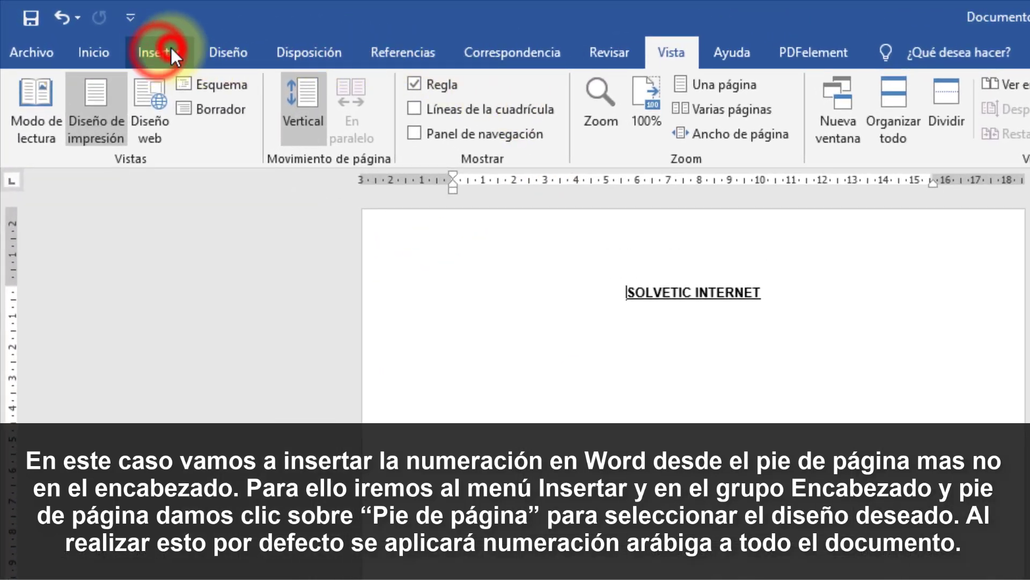
left_click(171, 49)
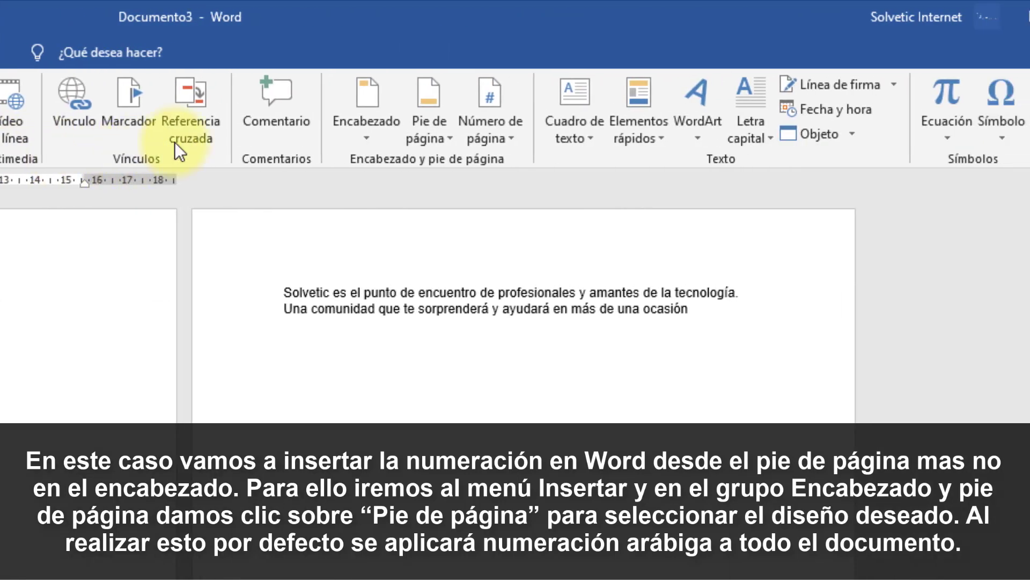
left_click(432, 139)
scroll(639, 540, "down", 10)
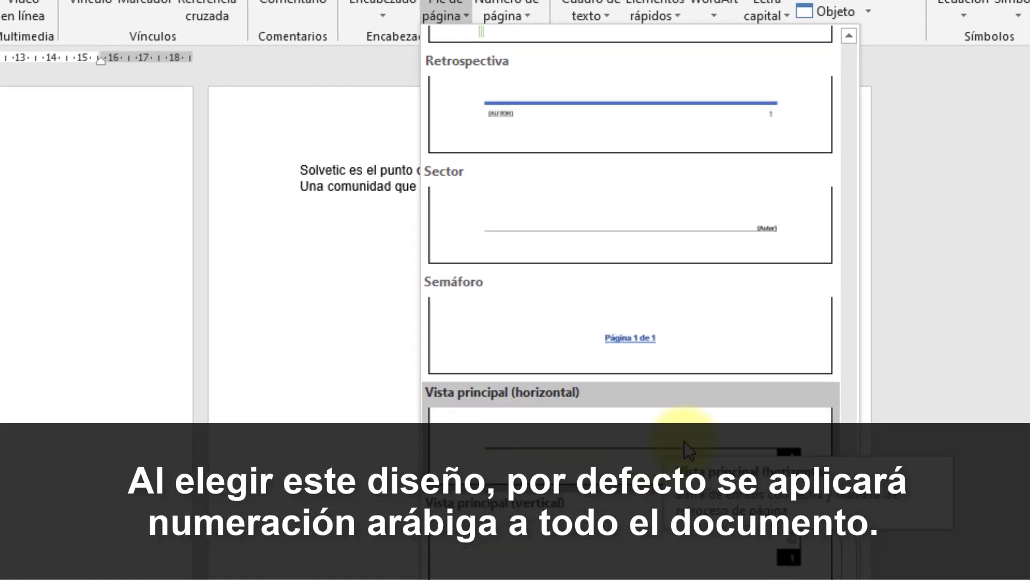
left_click(762, 445)
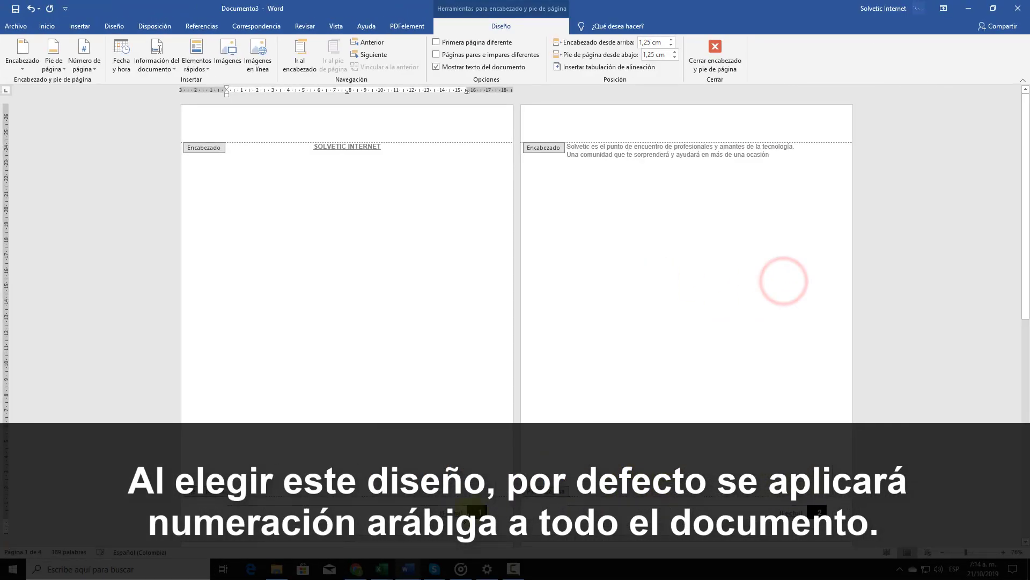
scroll(783, 381, "down", 10)
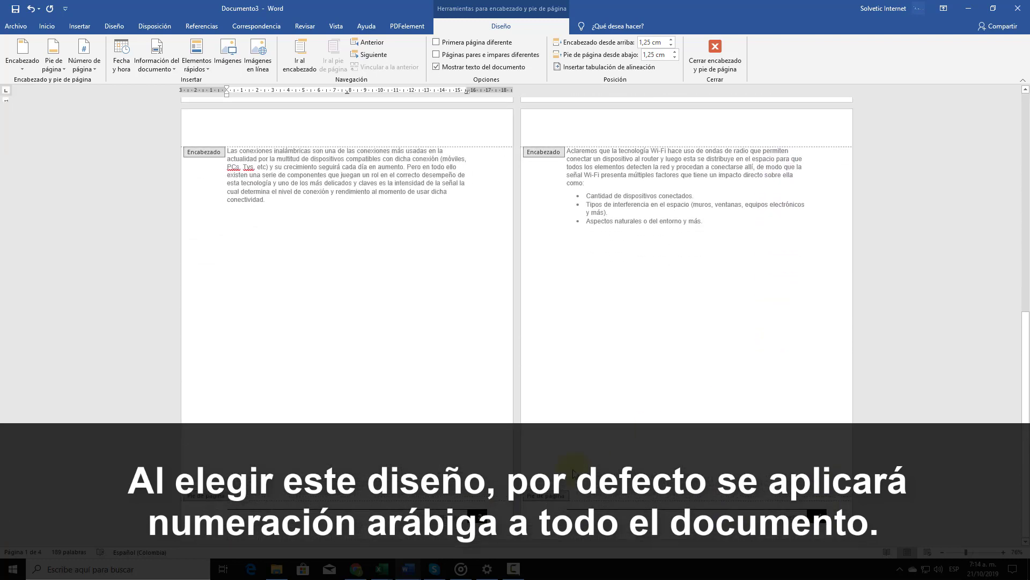
left_click(787, 443)
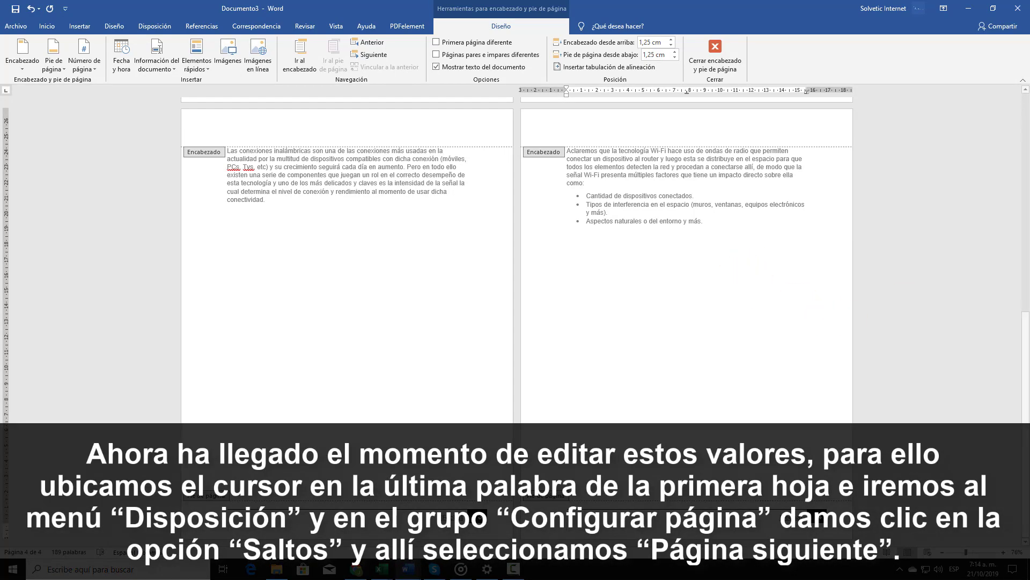
Step: Insert a next-page section break right after the SOLVETIC INTERNET title on the first page
scroll(478, 289, "up", 10)
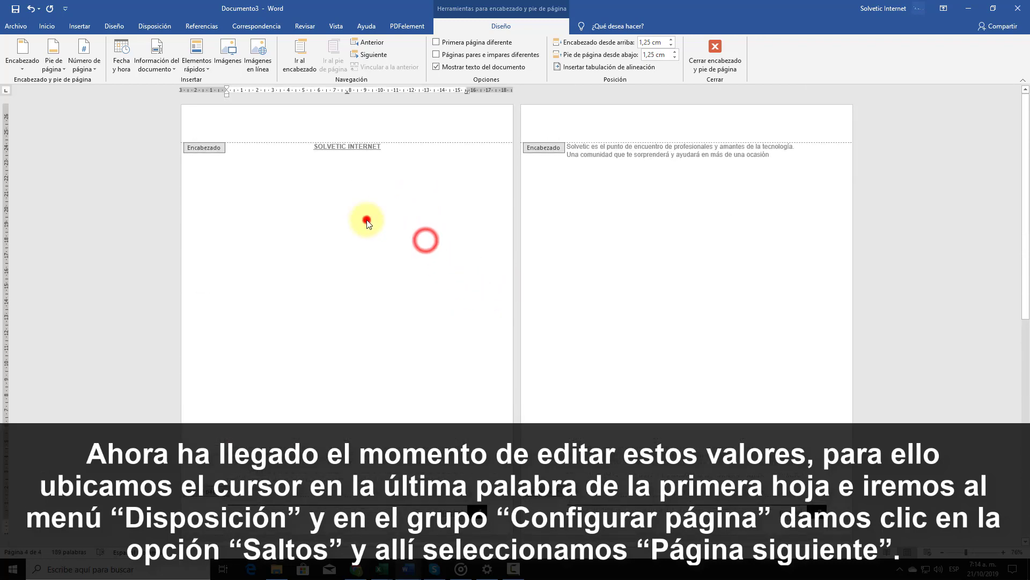
double_click(366, 220)
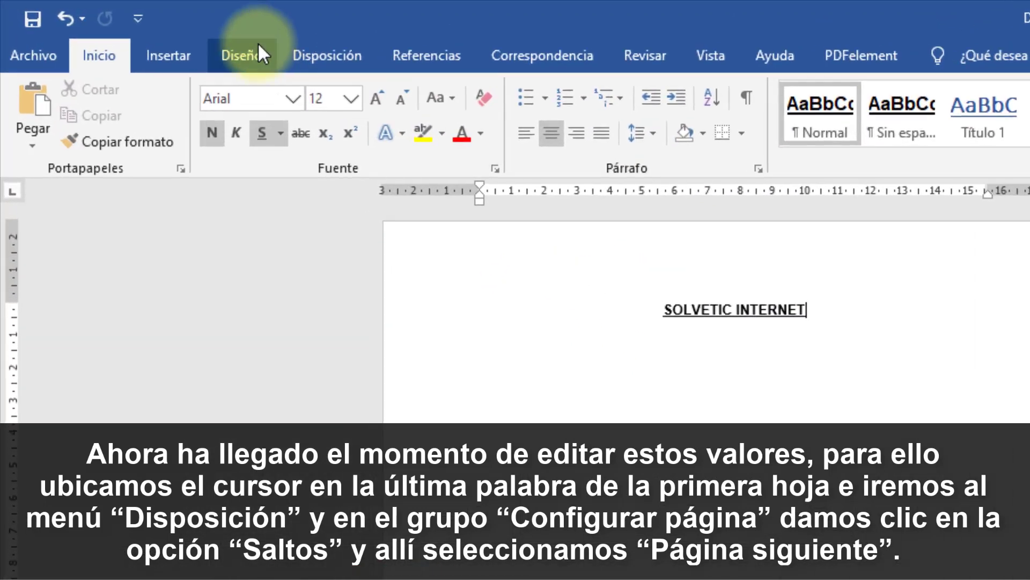
left_click(319, 50)
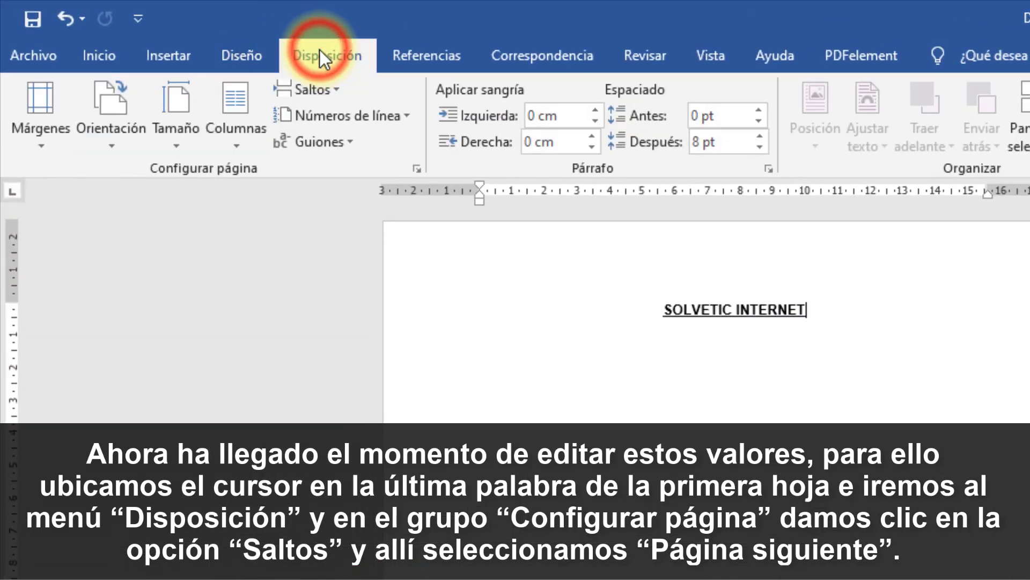
left_click(327, 95)
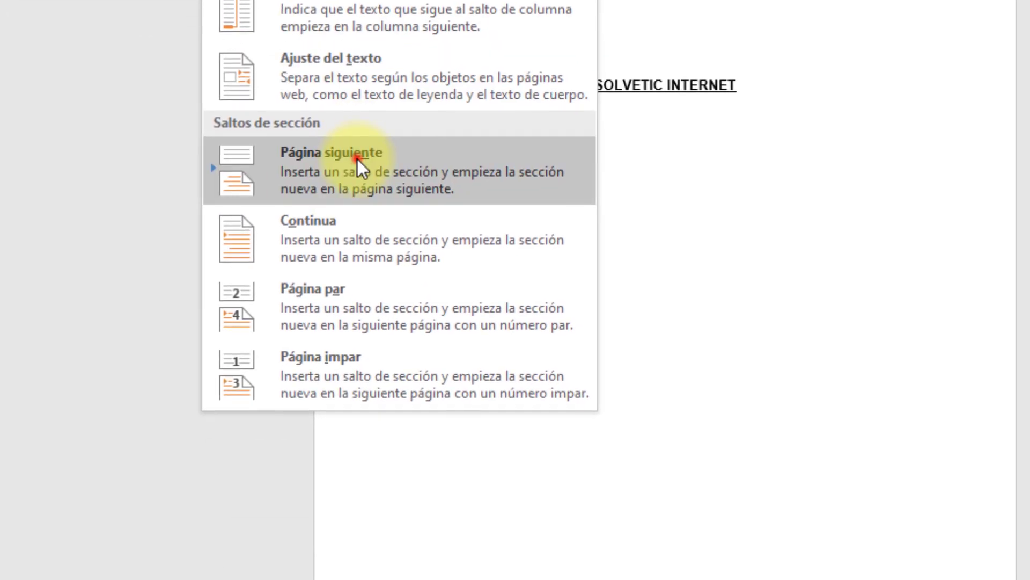
left_click(357, 158)
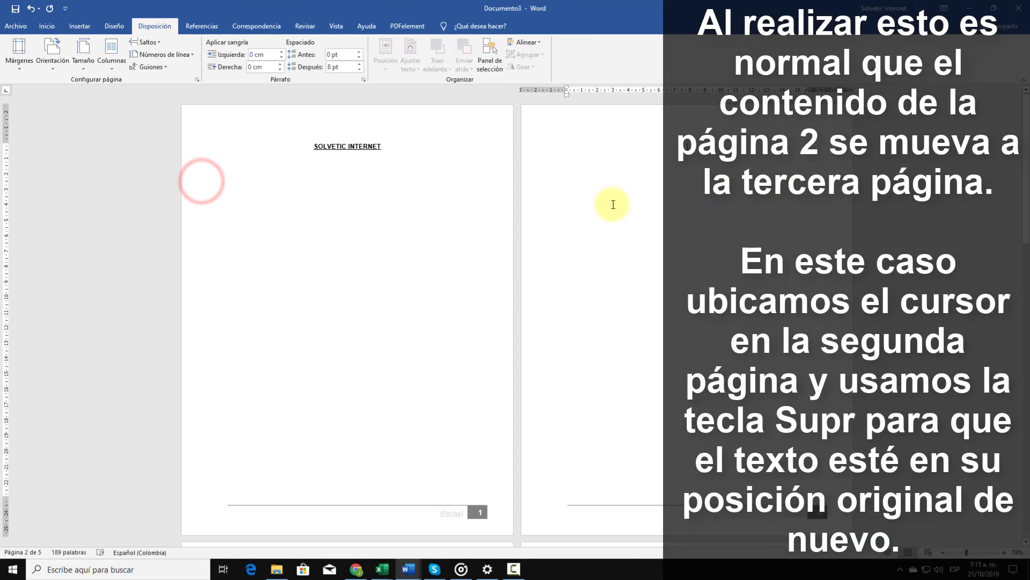
Step: Delete the extra blank break on page 2 to pull the displaced text back from page 3
scroll(333, 434, "down", 3)
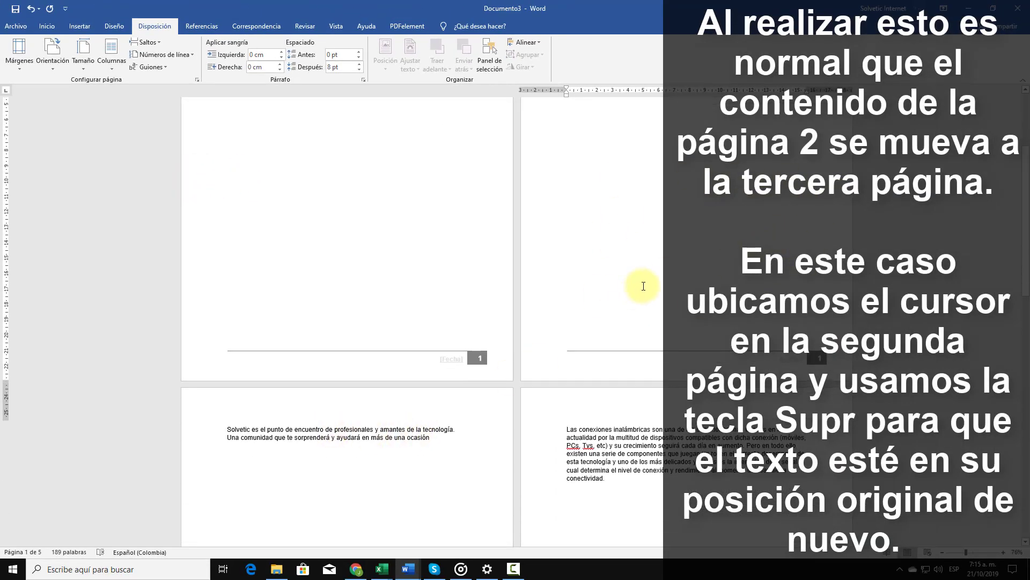
scroll(643, 279, "up", 5)
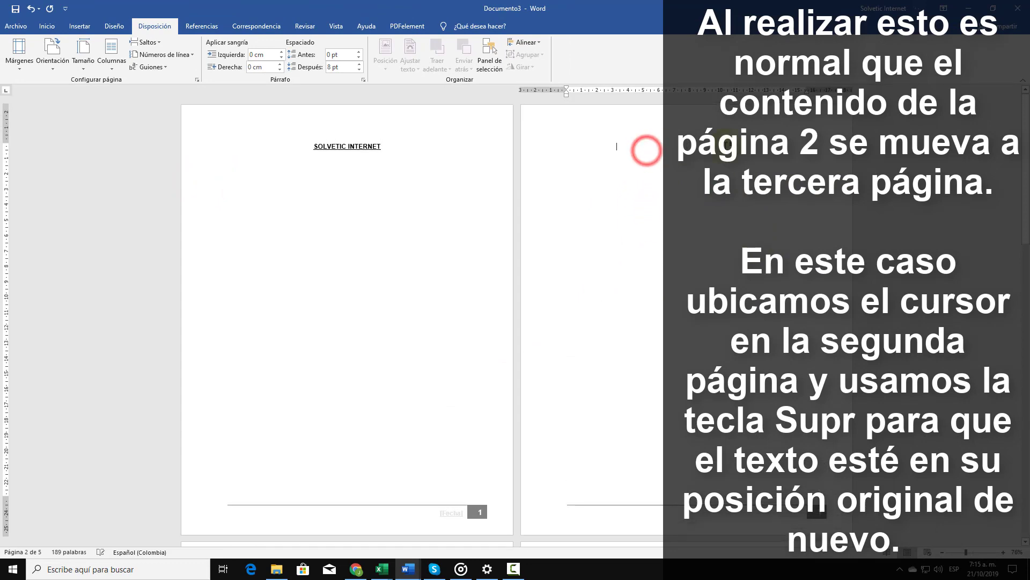
key("Delete")
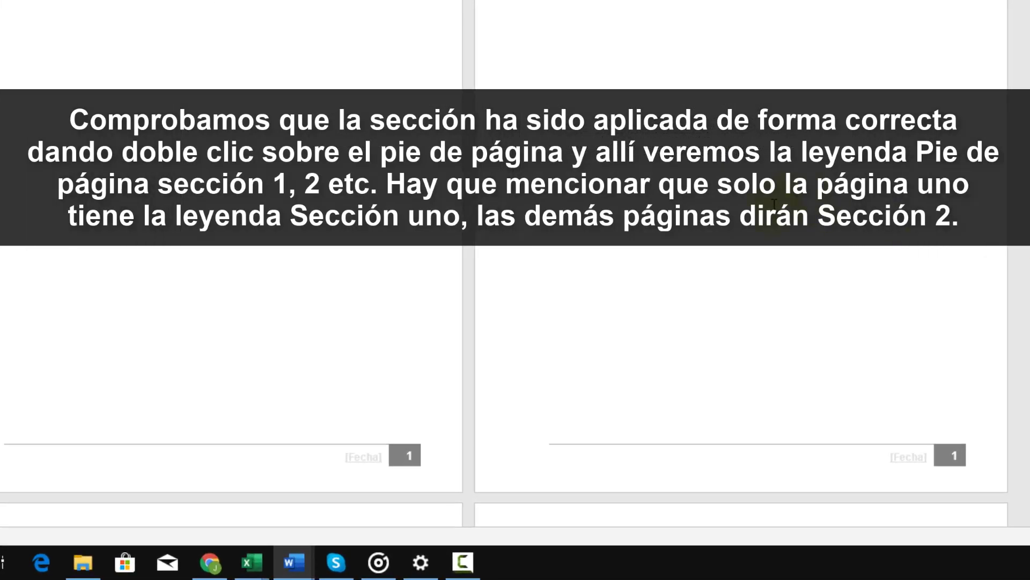
Step: Unlink the section 2 footer on page 2 from the previous section and enter the text "Solvetic" in it
double_click(642, 329)
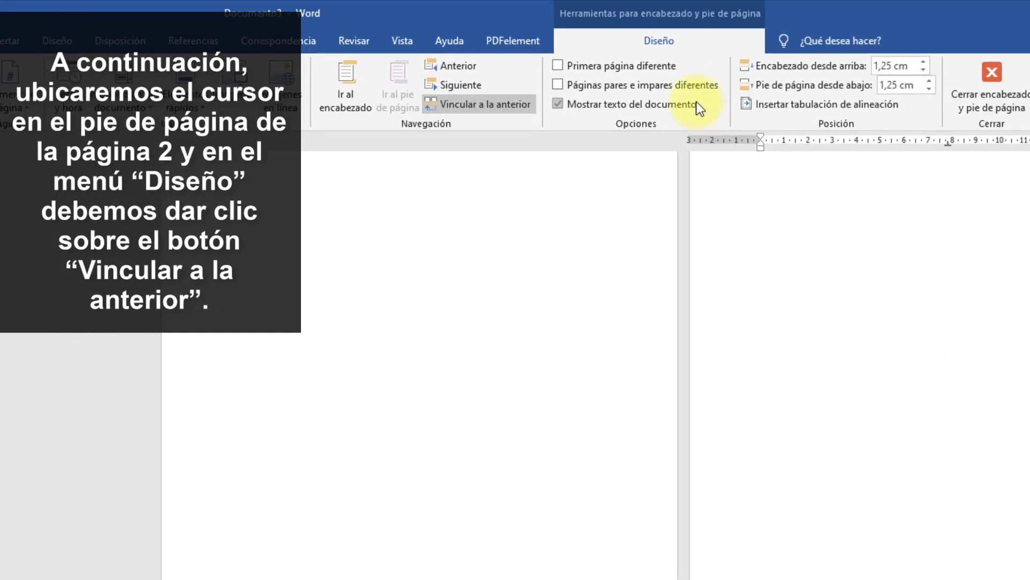
left_click(479, 107)
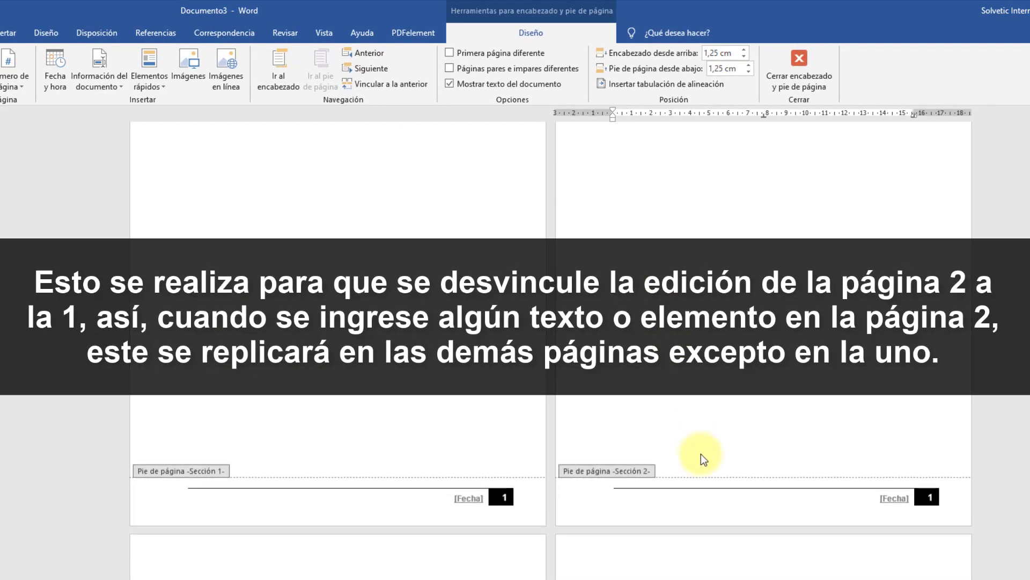
left_click(703, 507)
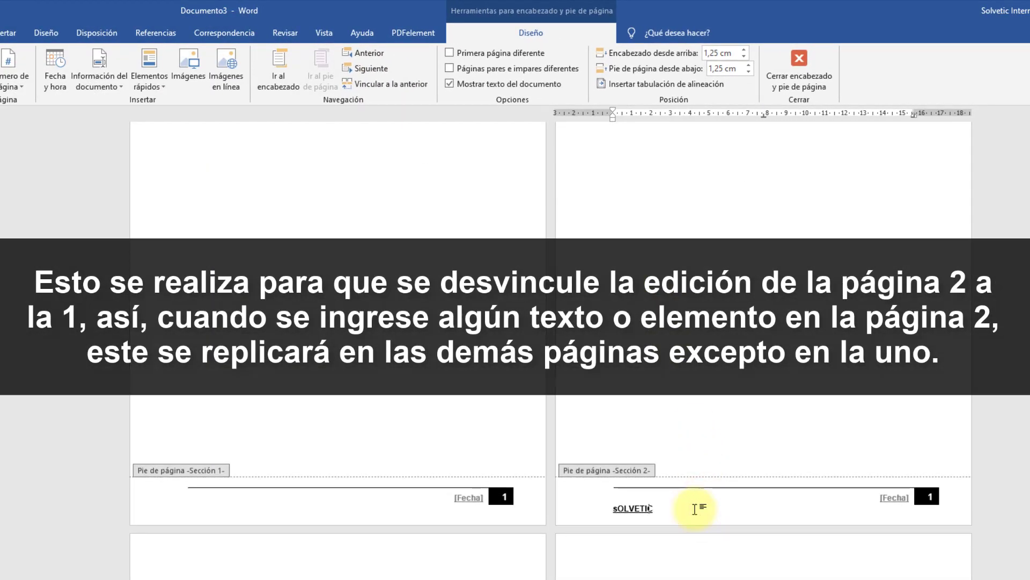
key("BackSpace")
key("BackSpace")
key("BackSpace")
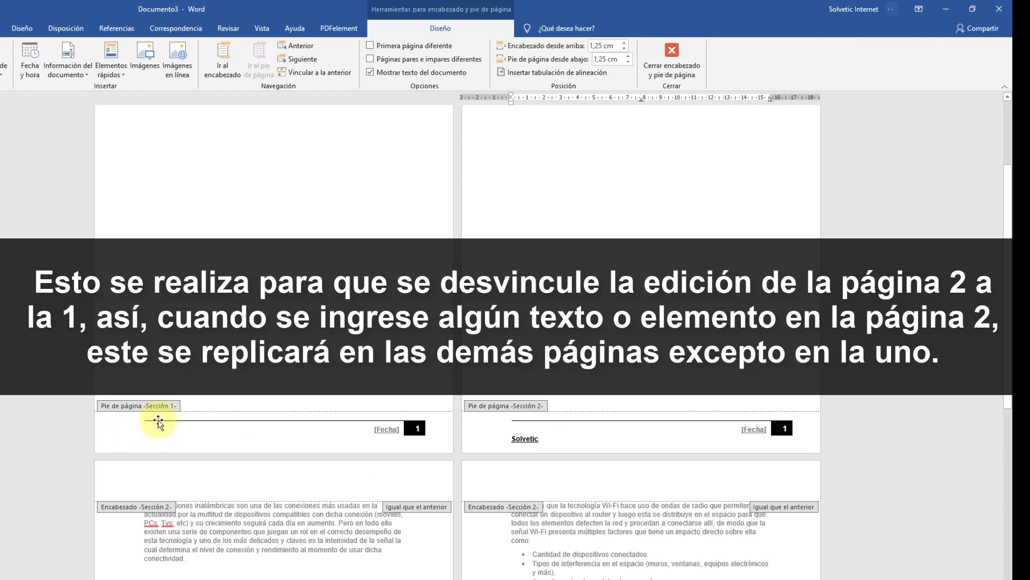
Step: Check the footers of the following pages and delete the text "Solvetic" from the section 2 footer on page 2
scroll(591, 438, "down", 6)
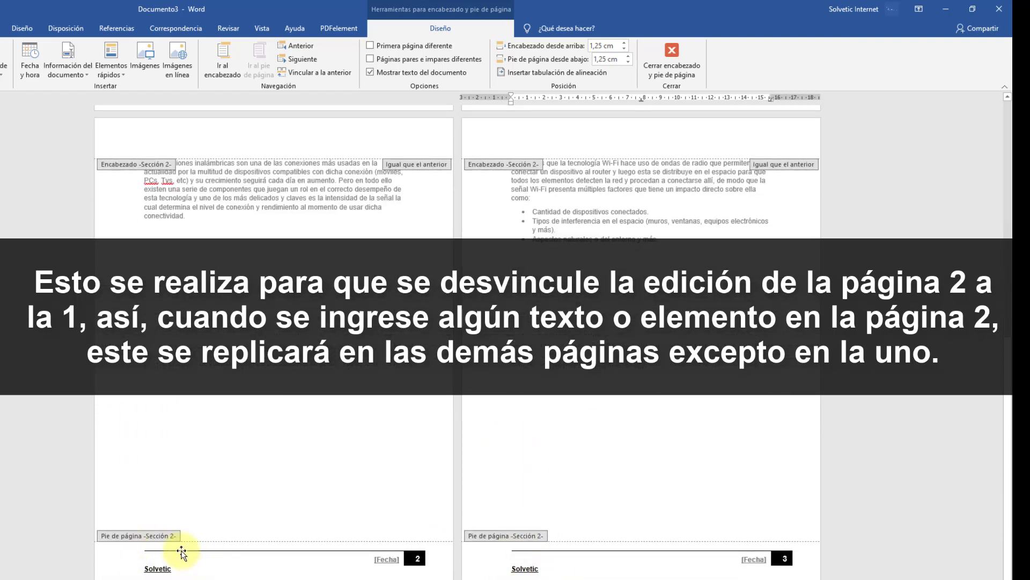
scroll(547, 282, "up", 3)
left_click(546, 282)
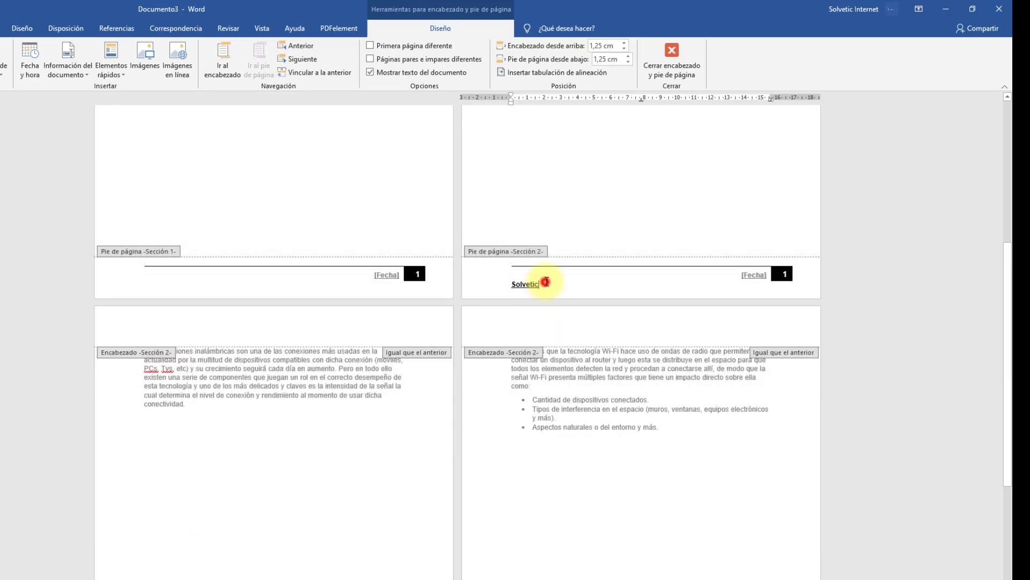
key("BackSpace")
key("BackSpace")
key("BackSpace")
key("BackSpace")
key("BackSpace")
key("BackSpace")
key("BackSpace")
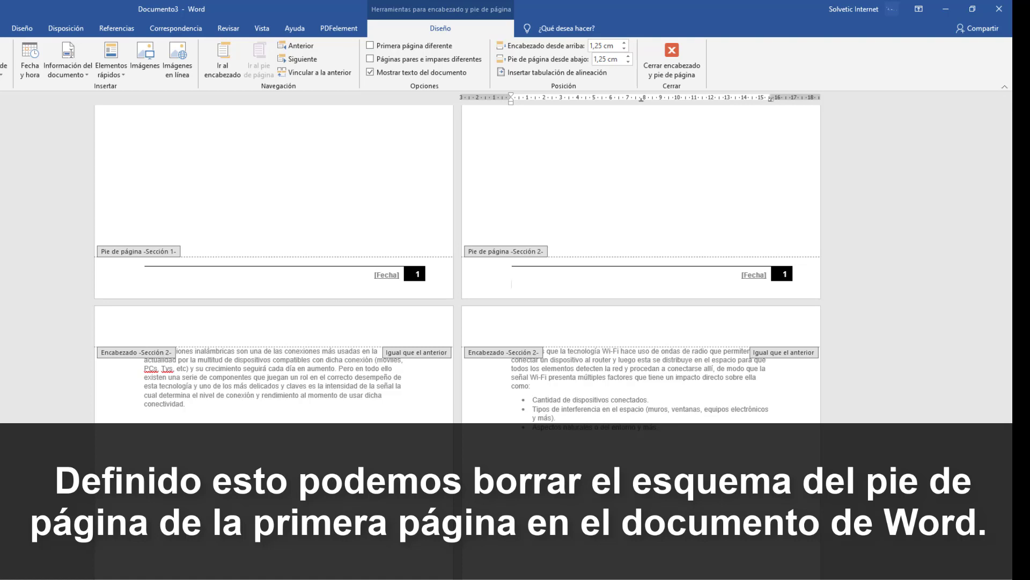
scroll(638, 357, "up", 3)
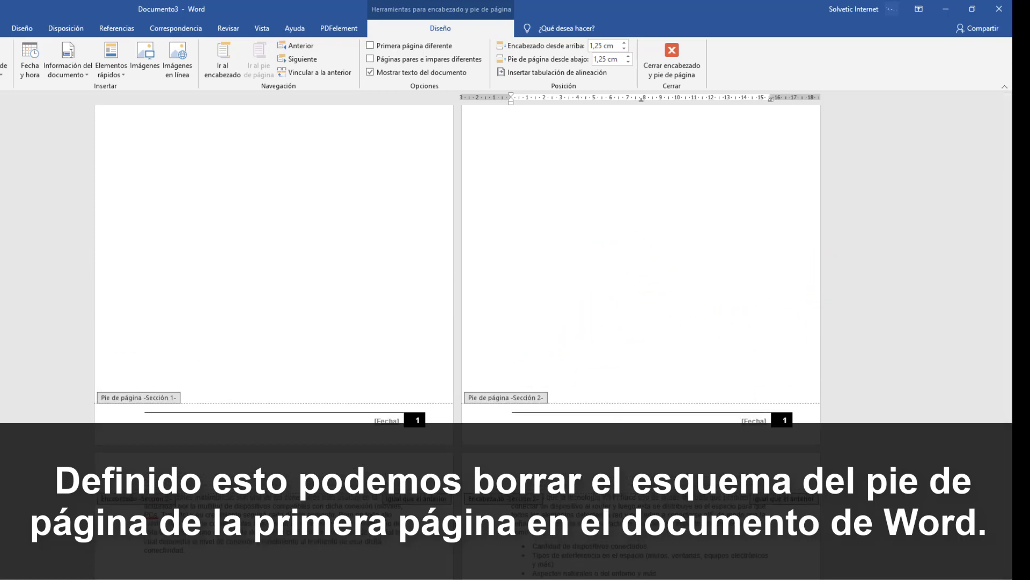
Step: Set the section 2 page numbers to the uppercase Roman format I, II, III, starting at I
scroll(624, 268, "down", 1)
left_click(625, 214)
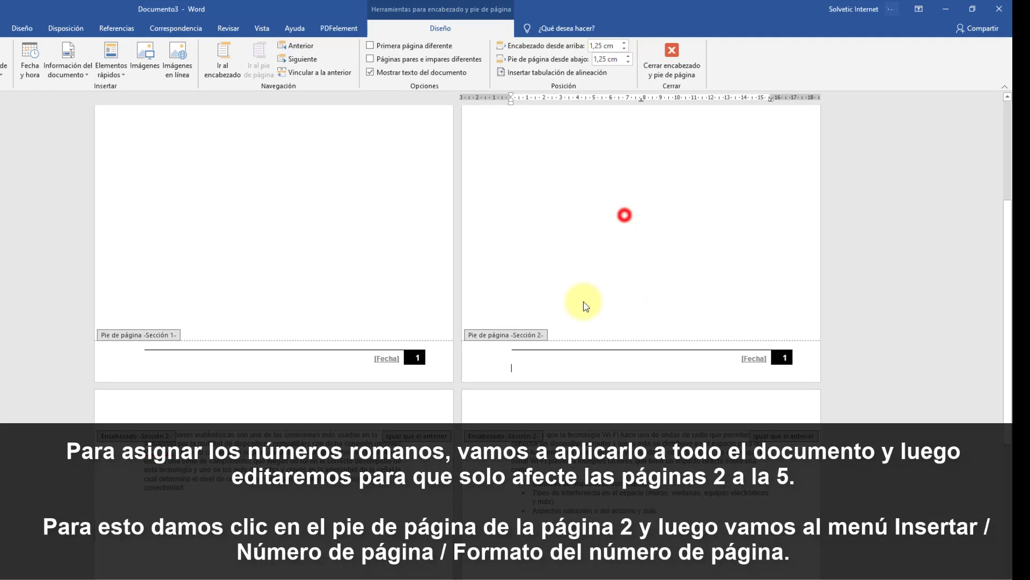
left_click(557, 370)
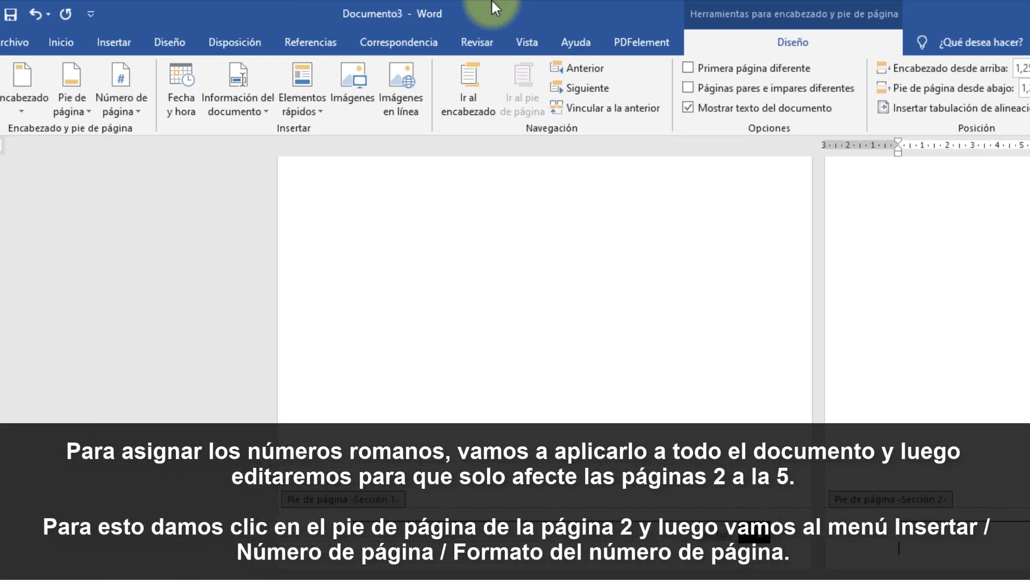
left_click(140, 45)
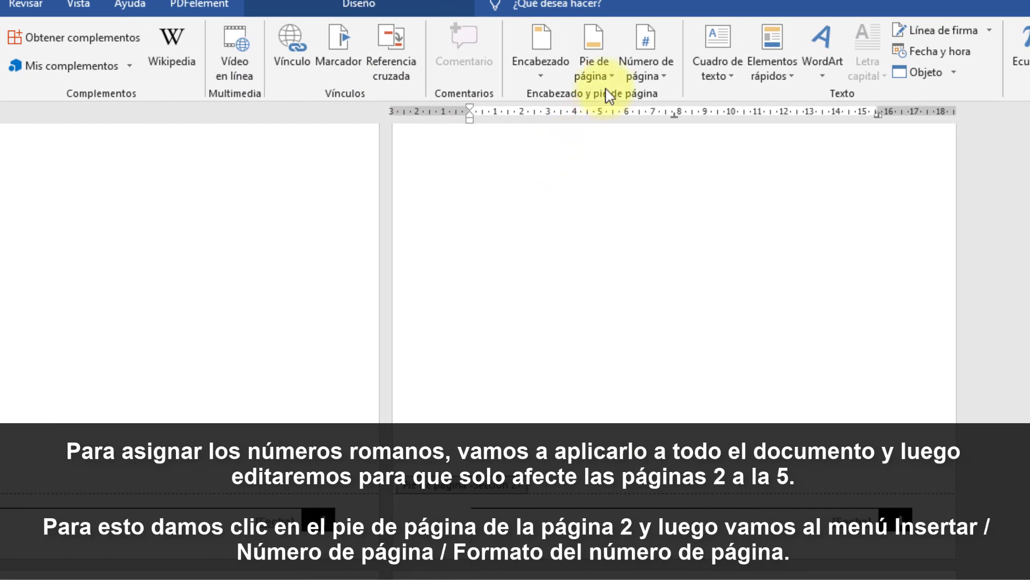
left_click(646, 70)
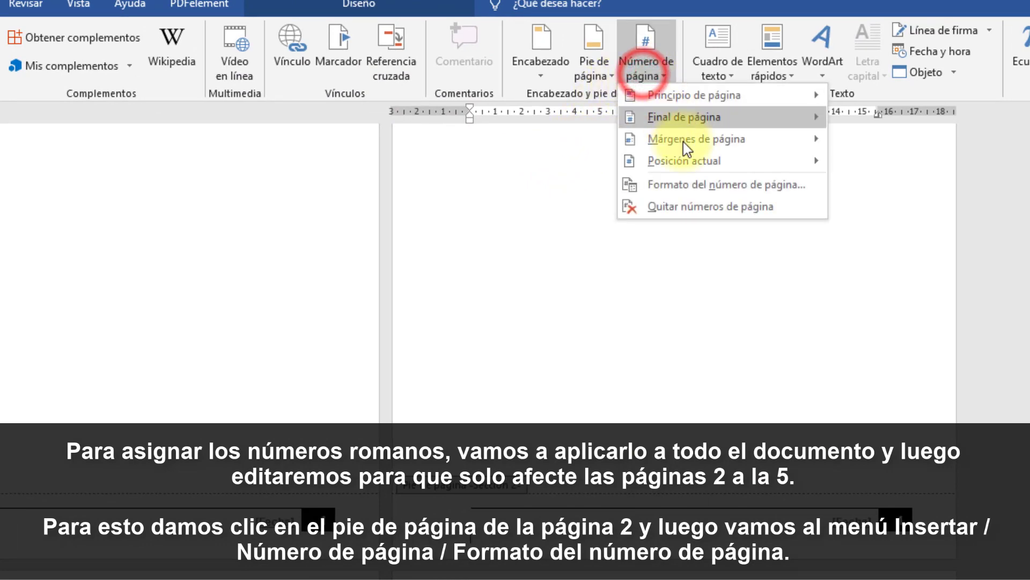
left_click(704, 187)
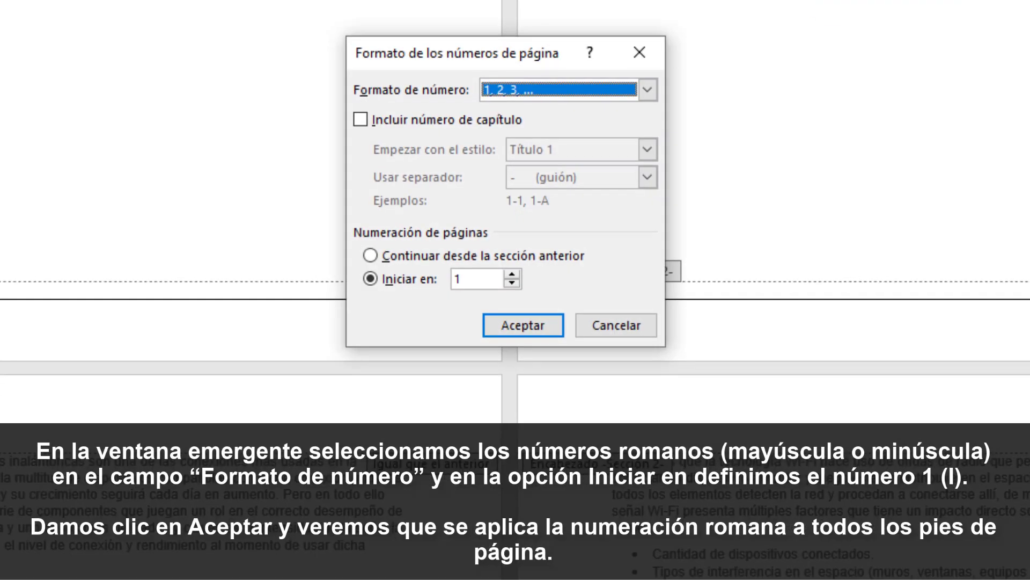
left_click(649, 89)
scroll(568, 159, "down", 1)
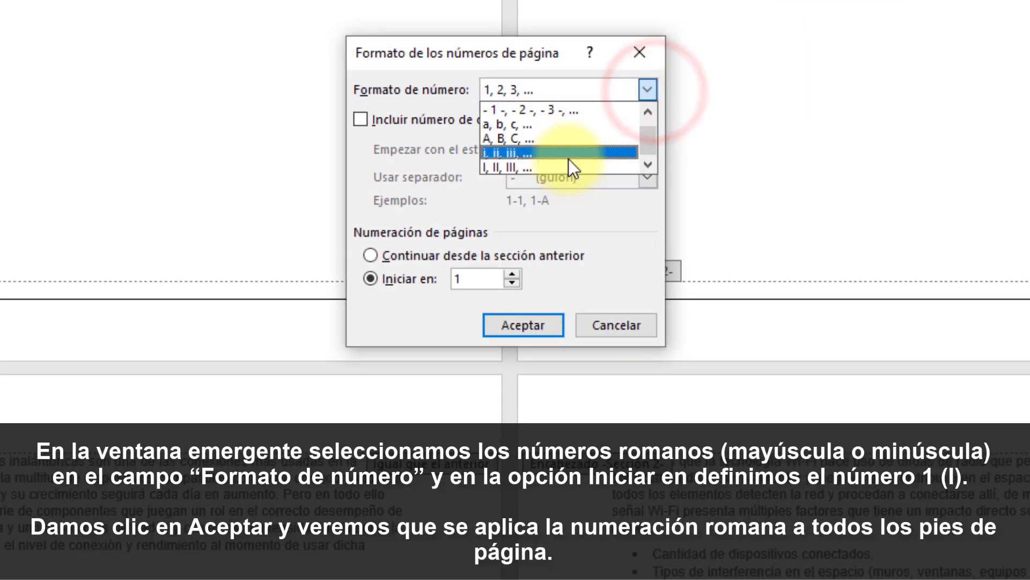
left_click(565, 163)
left_click(424, 280)
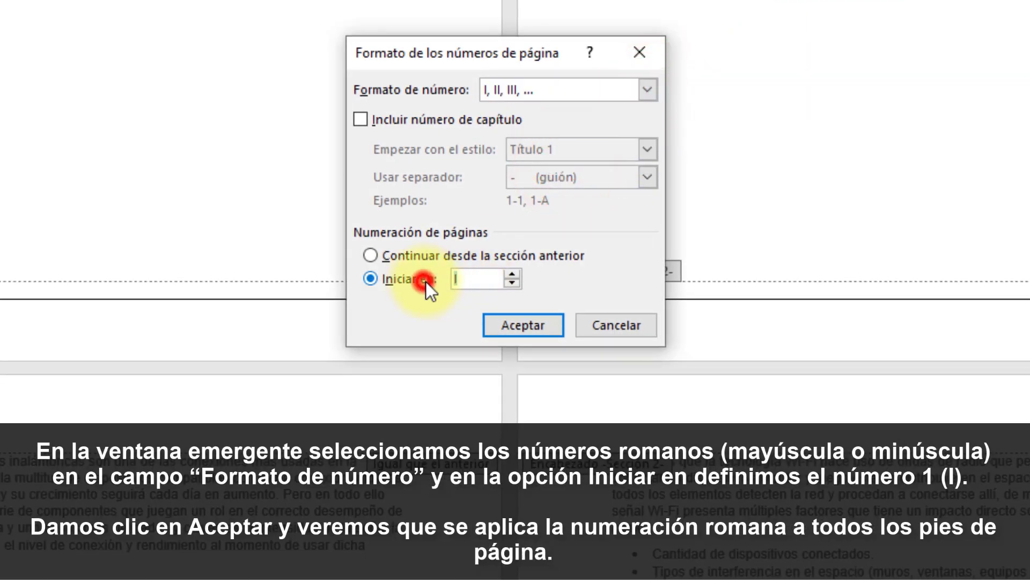
left_click(517, 320)
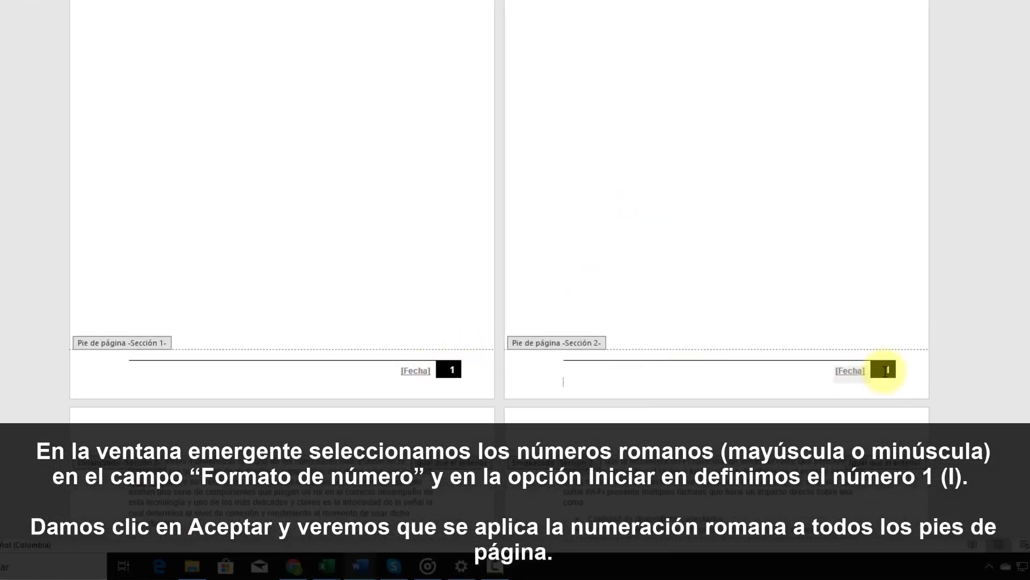
Step: Delete the page number box and the remaining line and date design from the section 1 footer
left_click(447, 376)
key("Delete")
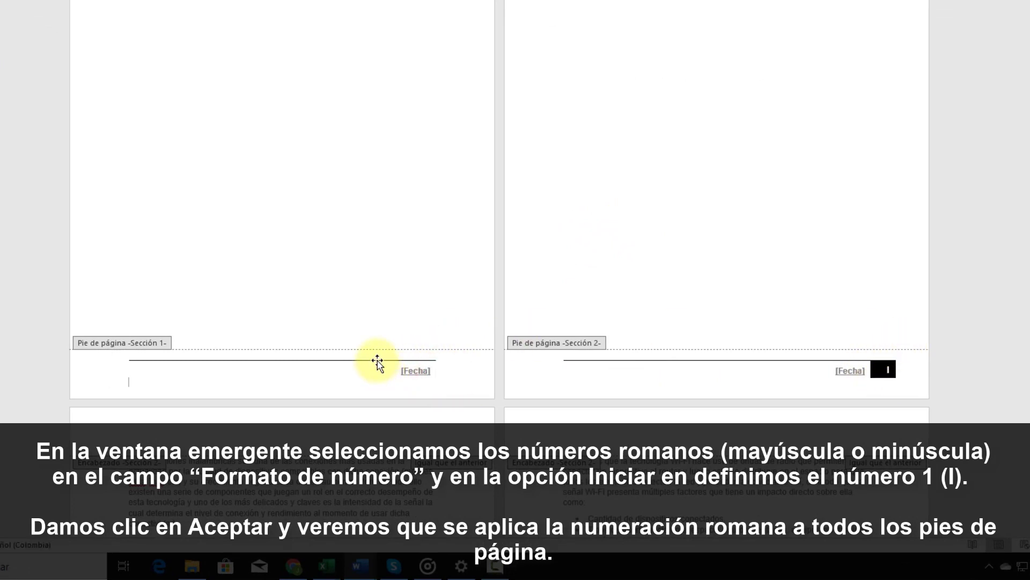
left_click(378, 360)
key("Delete")
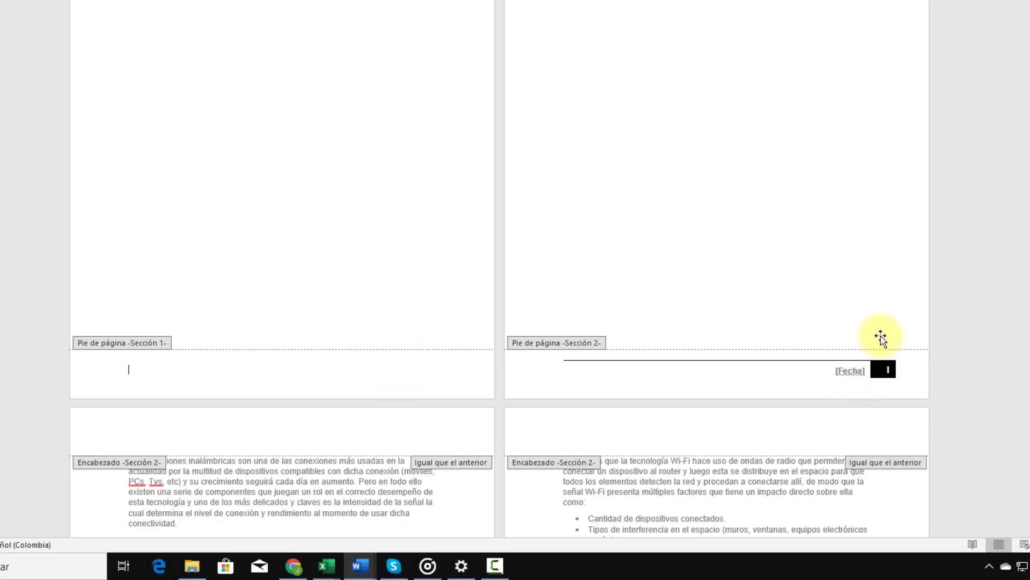
Step: Examine the page numbers in the footers from page 2 onward
scroll(881, 338, "down", 5)
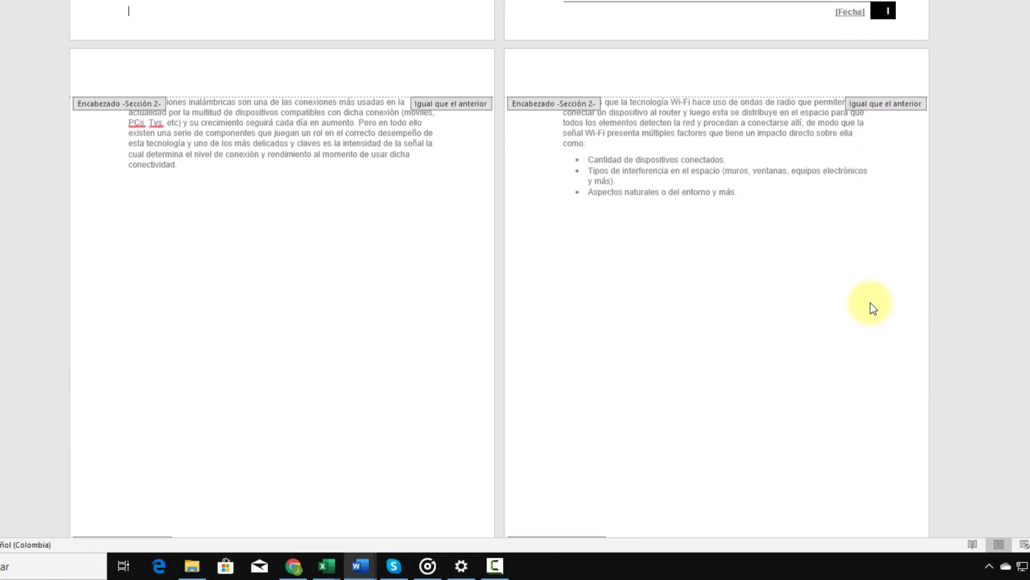
scroll(872, 306, "down", 1)
scroll(499, 269, "up", 1)
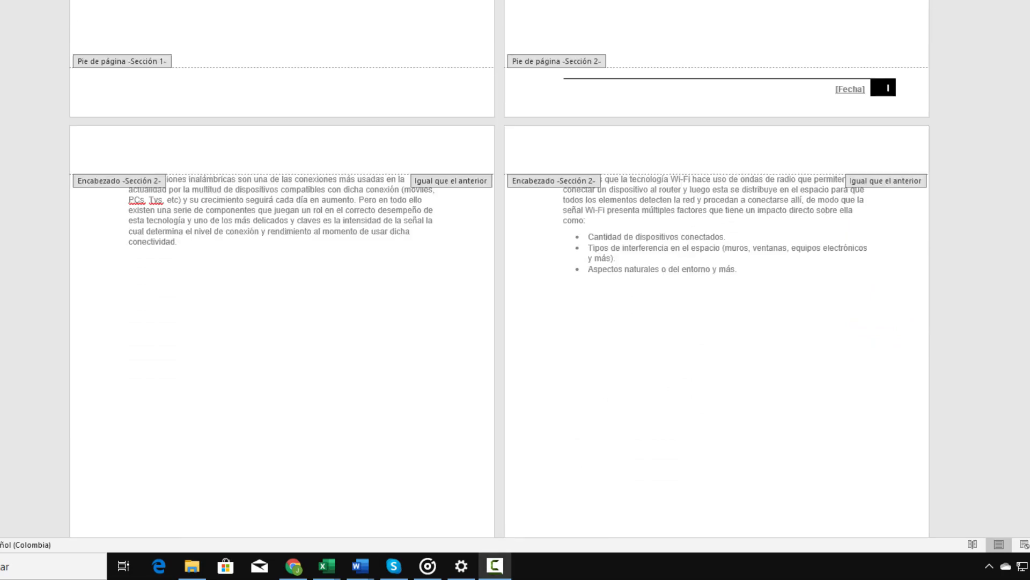
scroll(450, 467, "down", 2)
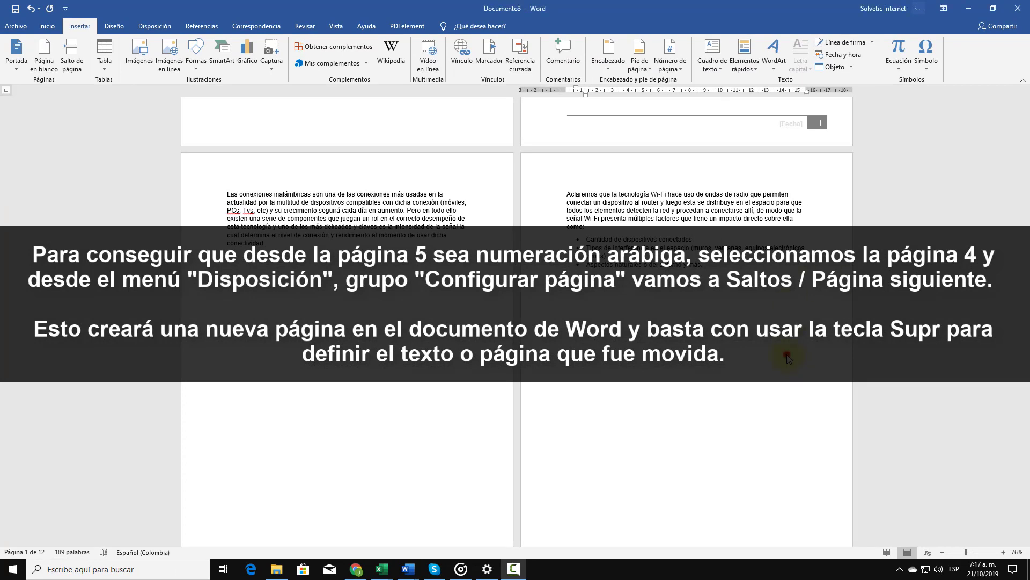
scroll(773, 343, "up", 2)
scroll(751, 330, "down", 5)
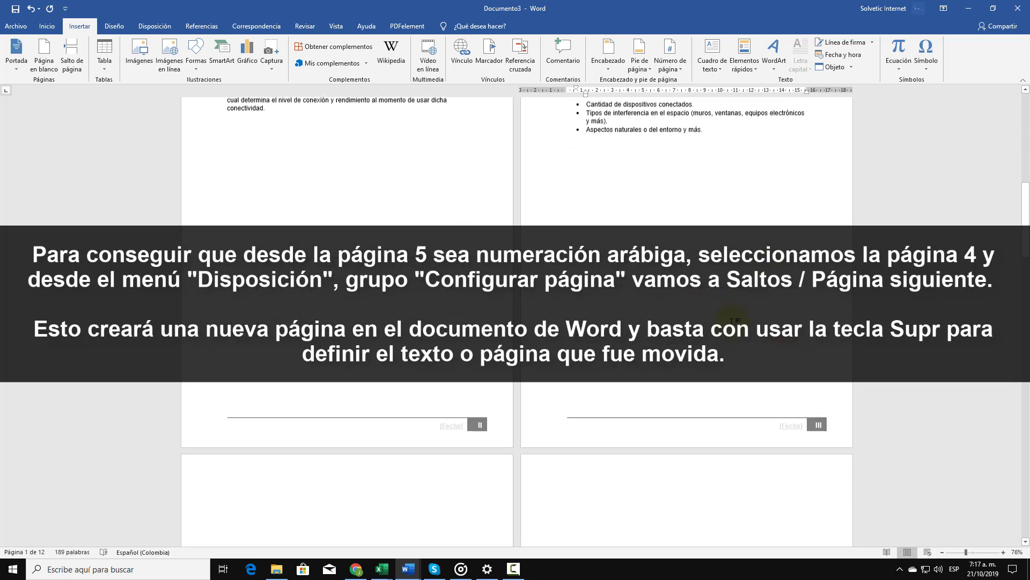
scroll(733, 321, "down", 5)
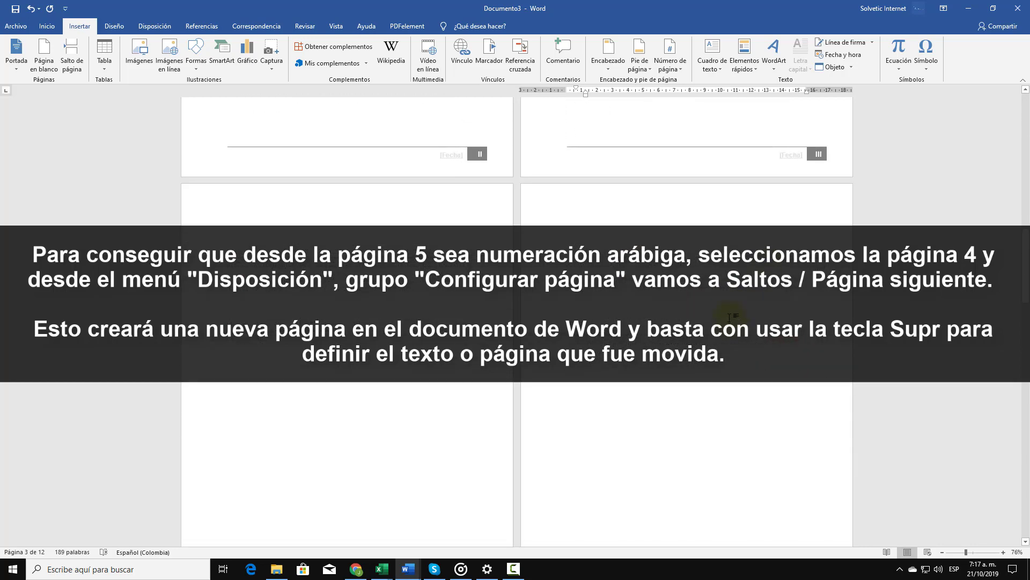
scroll(731, 317, "up", 2)
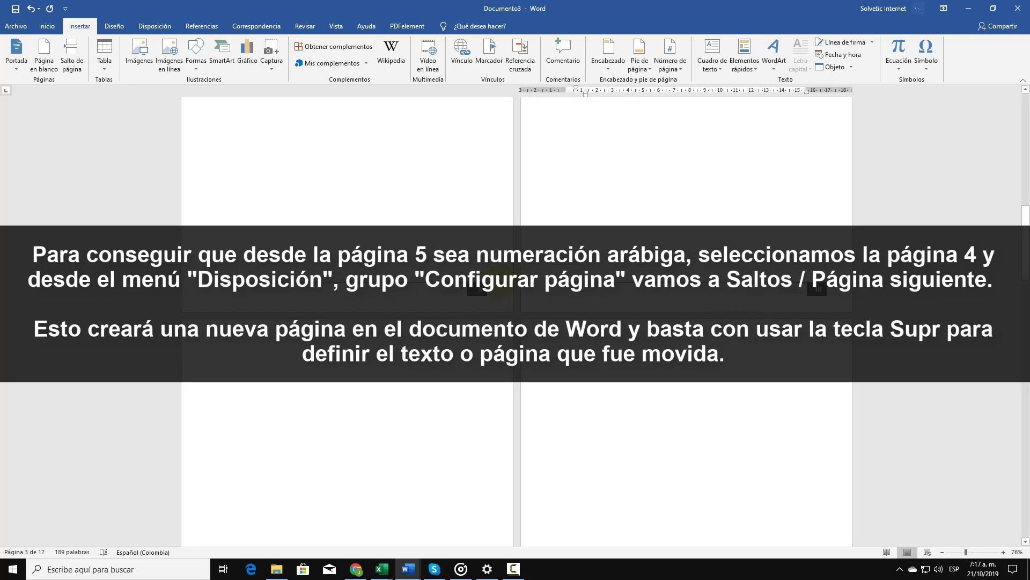
Step: Insert a next-page section break on the page numbered IV
scroll(370, 322, "down", 4)
left_click(370, 322)
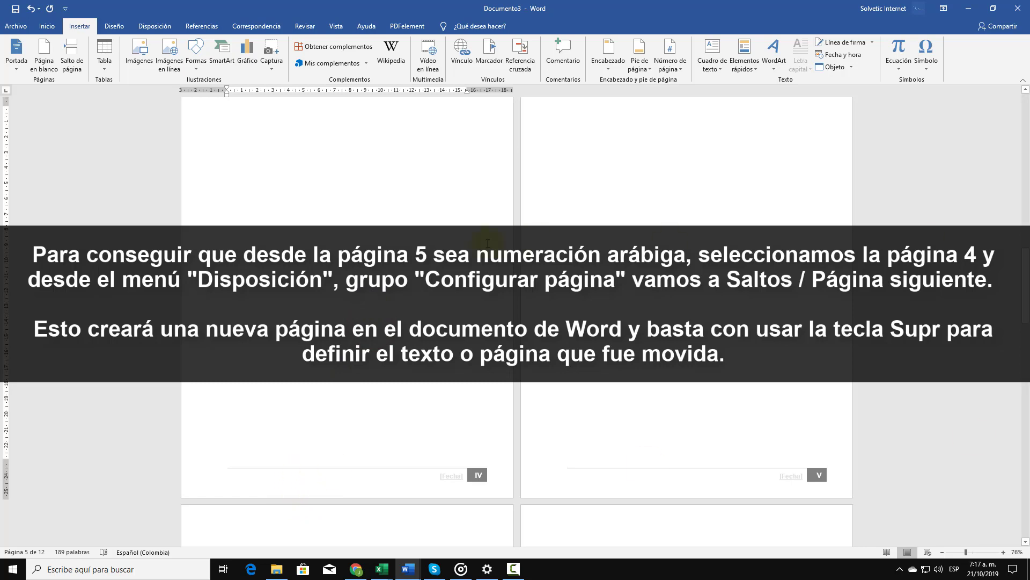
scroll(517, 322, "up", 2)
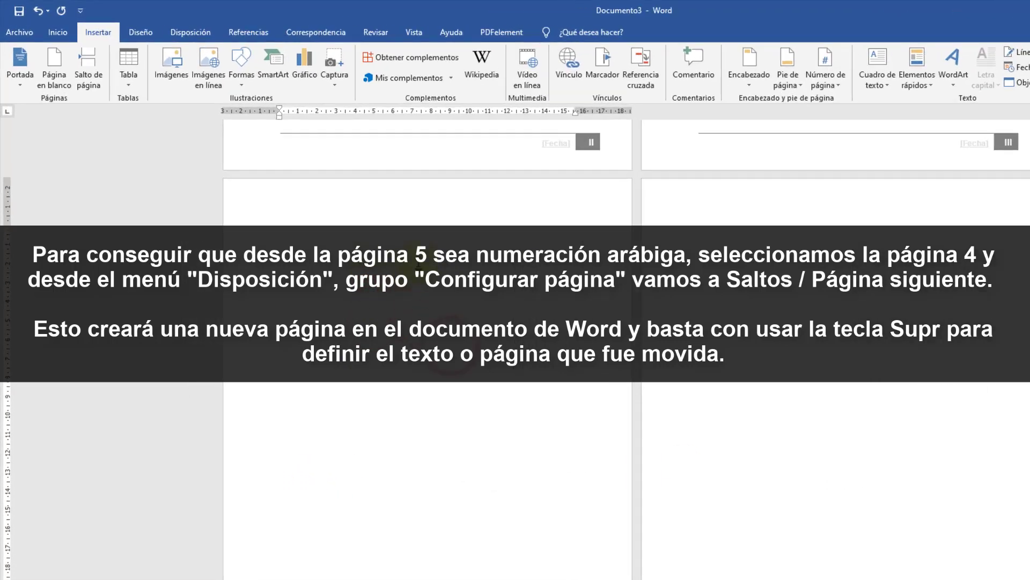
left_click(154, 27)
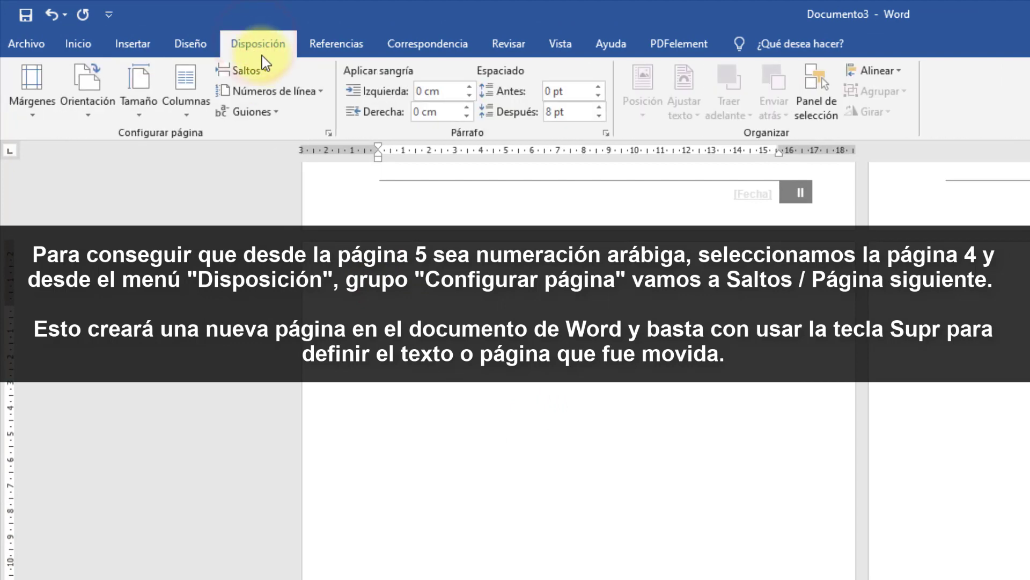
left_click(239, 70)
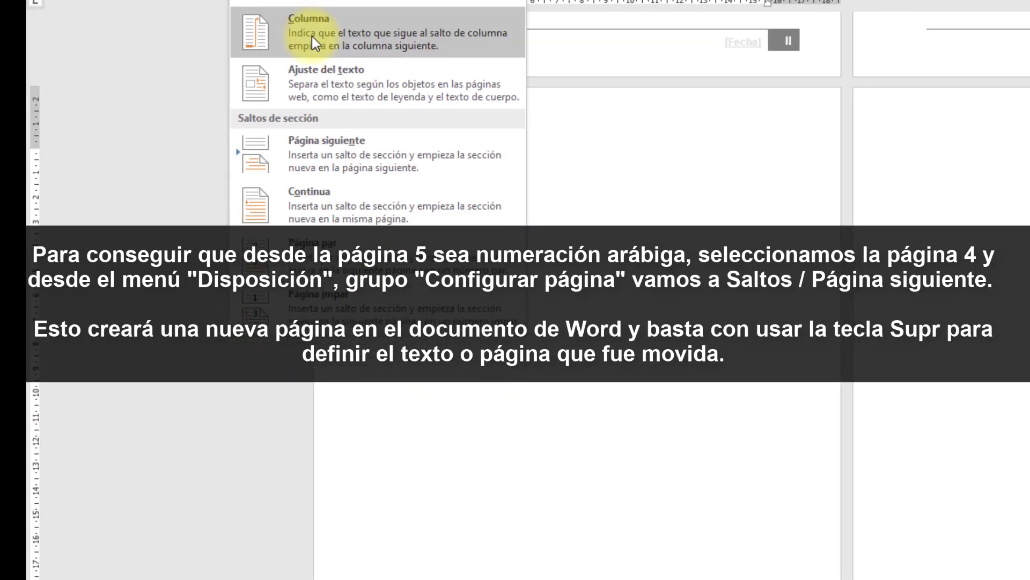
left_click(334, 149)
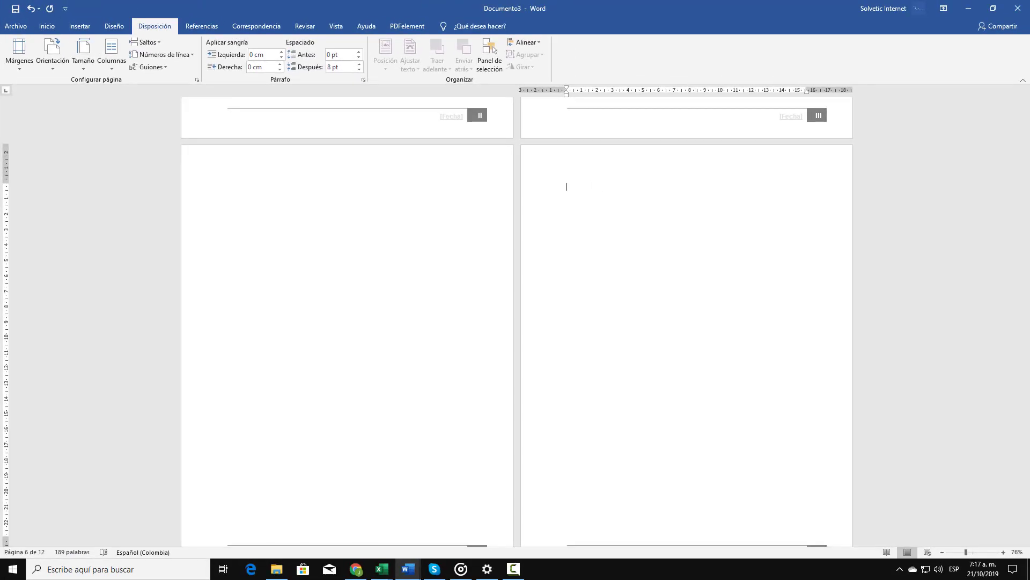
Step: Open the section 3 footer for editing and unlink it from the previous section
scroll(754, 330, "down", 5)
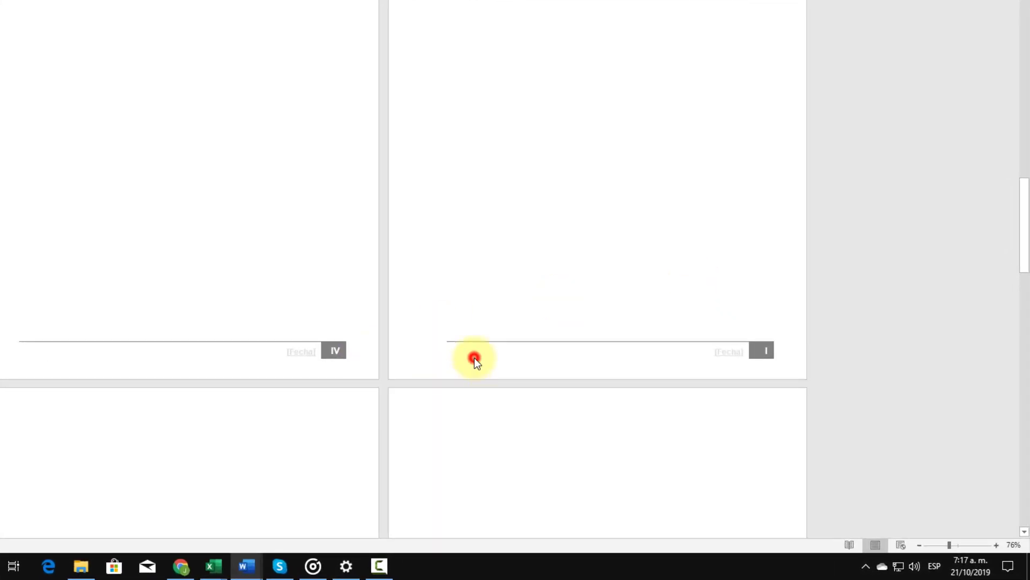
double_click(474, 357)
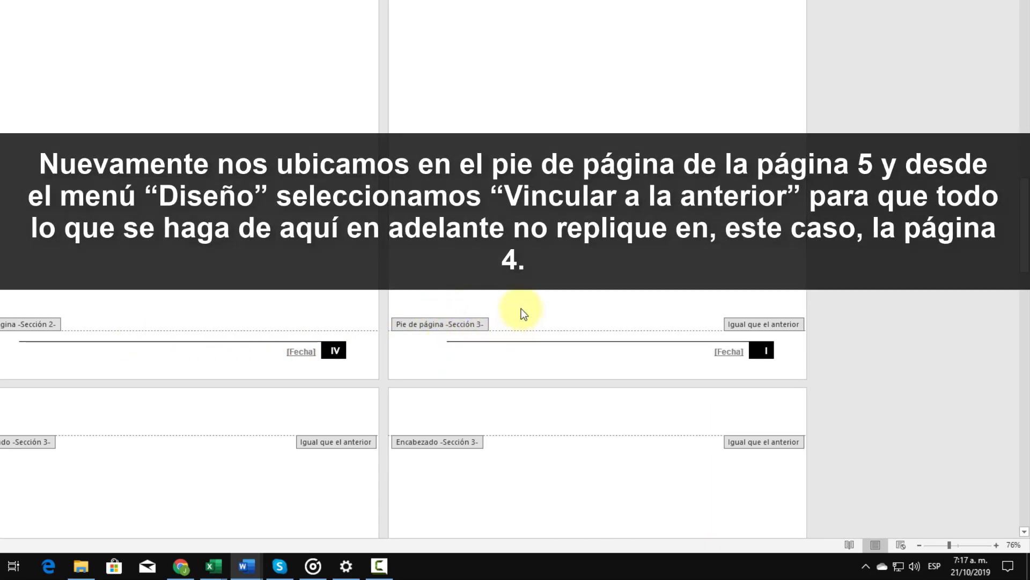
scroll(504, 257, "up", 3)
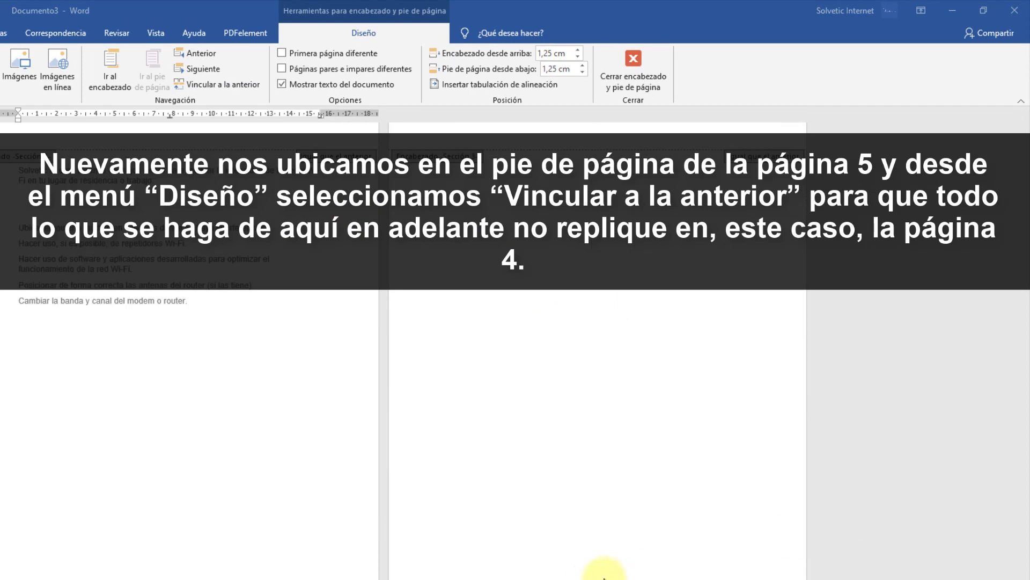
scroll(555, 532, "down", 3)
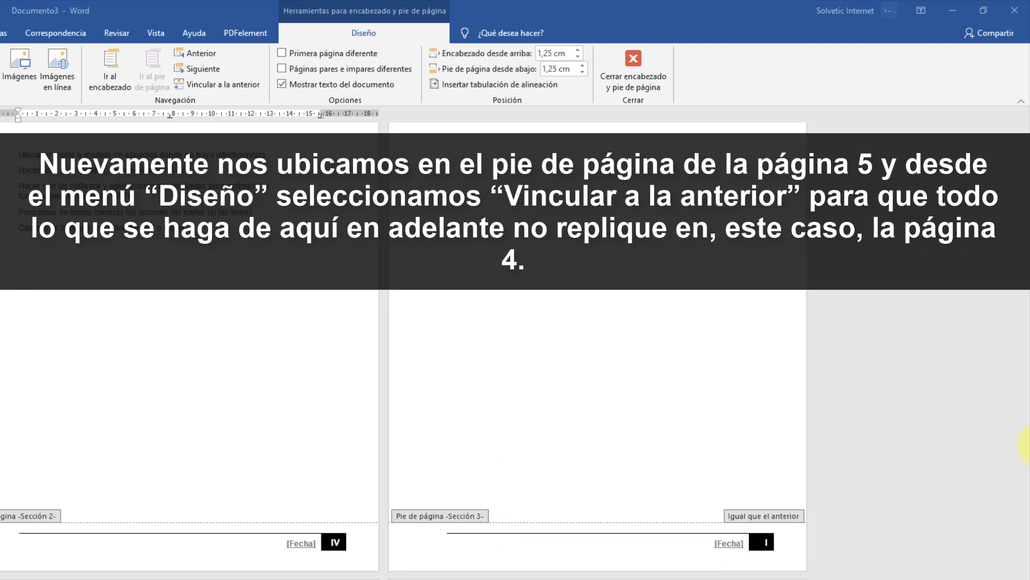
left_click(523, 549)
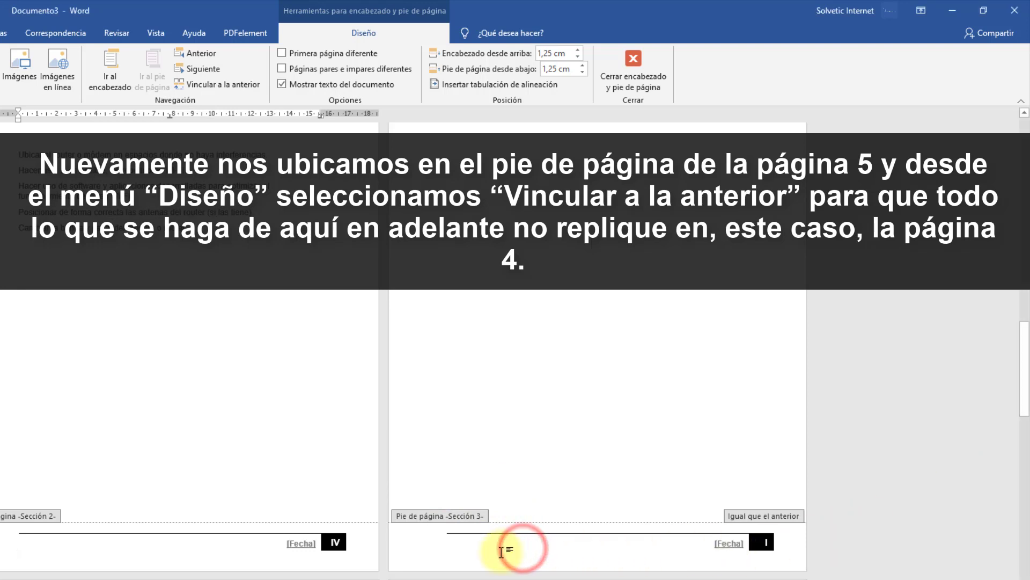
left_click(499, 552)
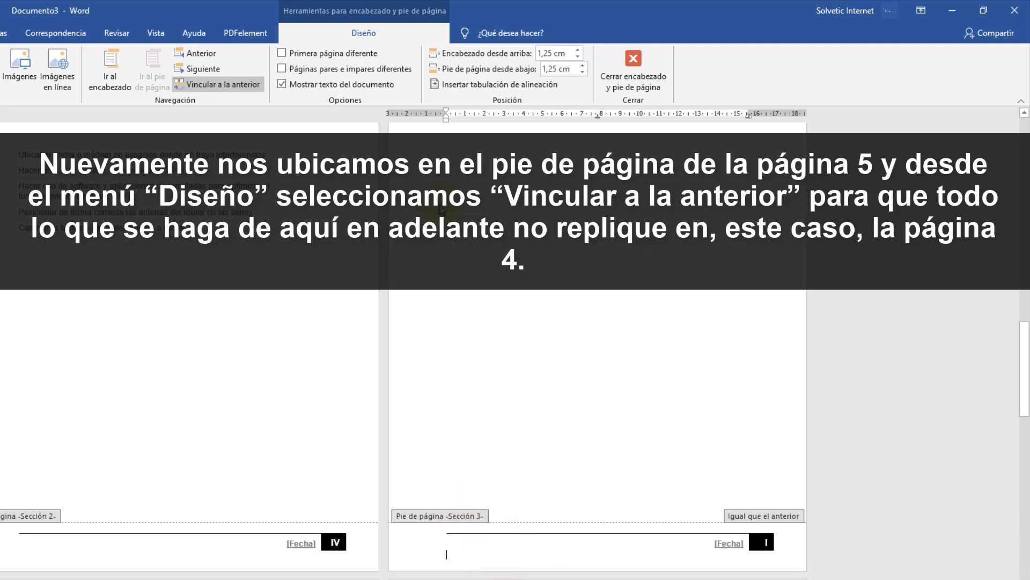
left_click(238, 85)
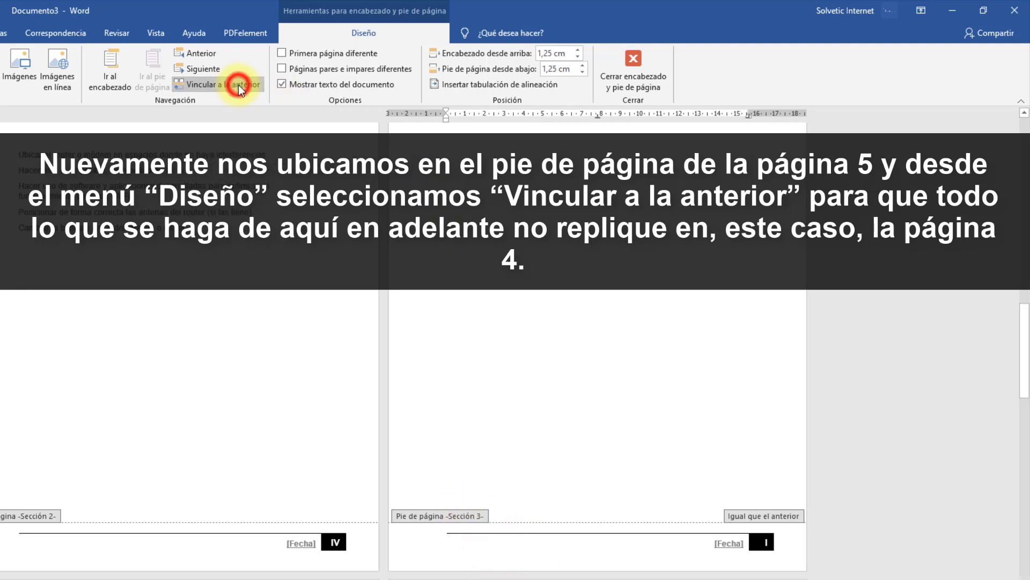
Step: Set the section 3 page numbers to the Arabic format 1, 2, 3, ... starting at 5
scroll(266, 305, "up", 2)
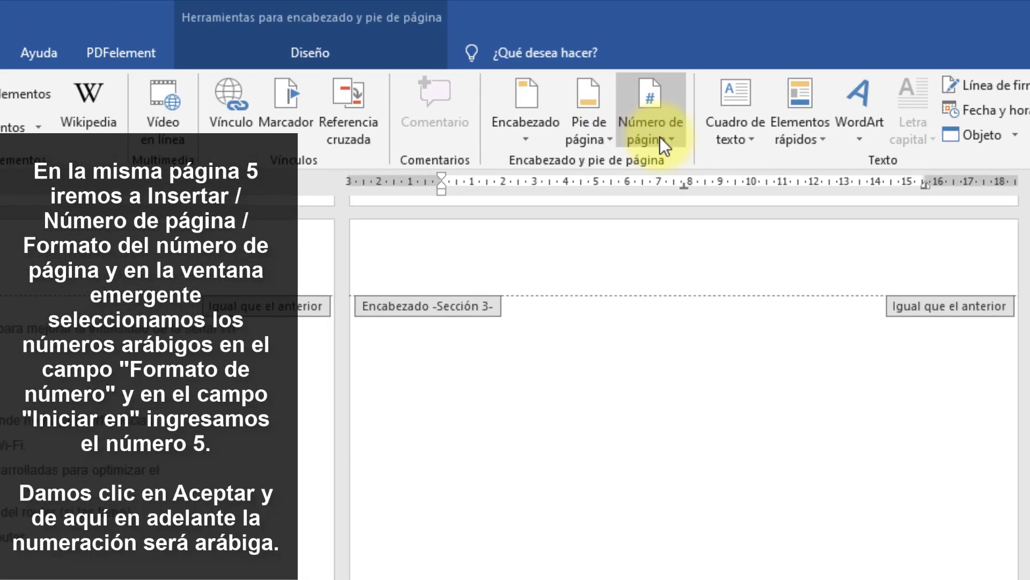
left_click(661, 139)
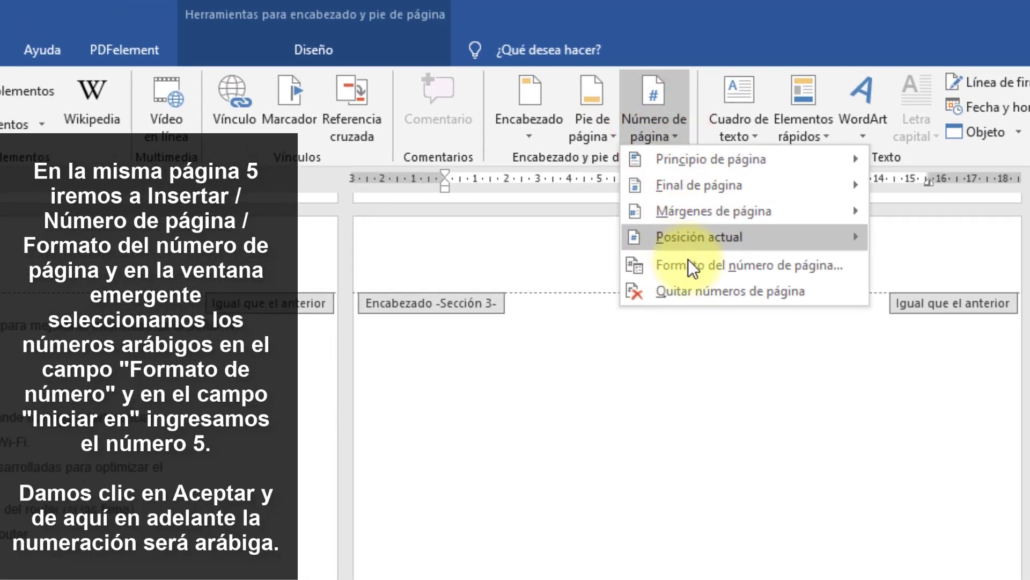
left_click(692, 265)
left_click(724, 232)
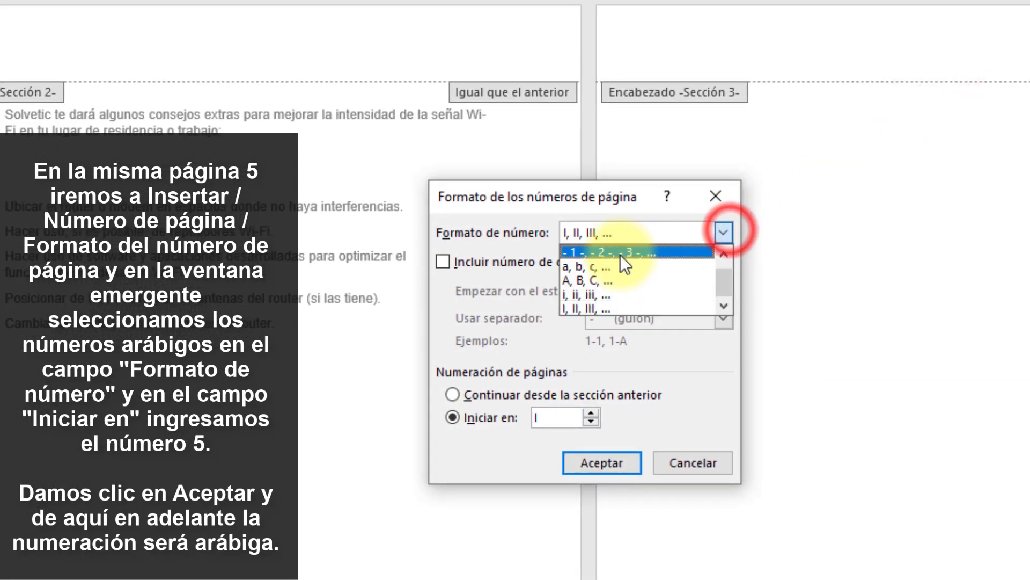
scroll(639, 266, "up", 1)
left_click(645, 249)
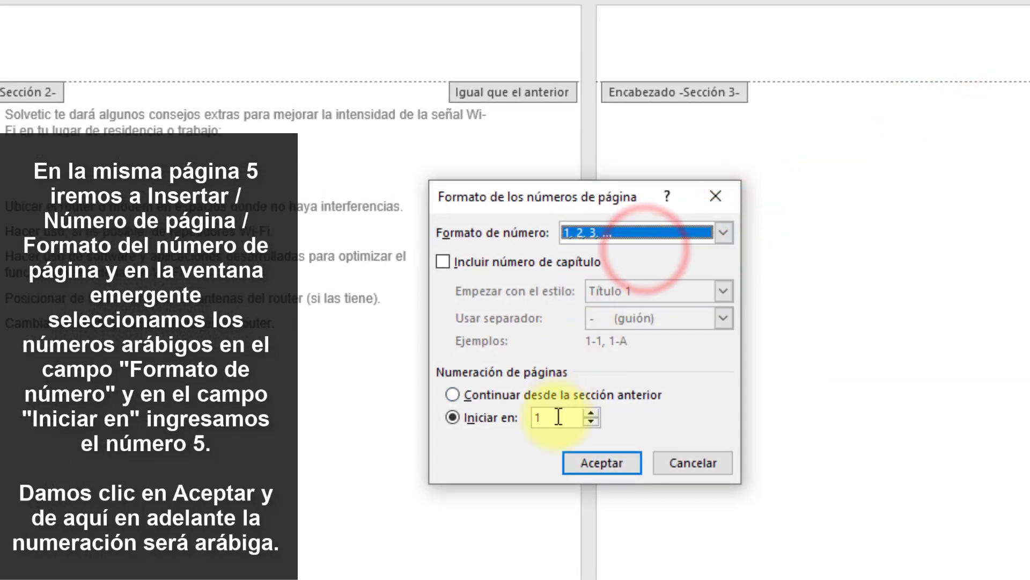
left_click(558, 417)
key("BackSpace")
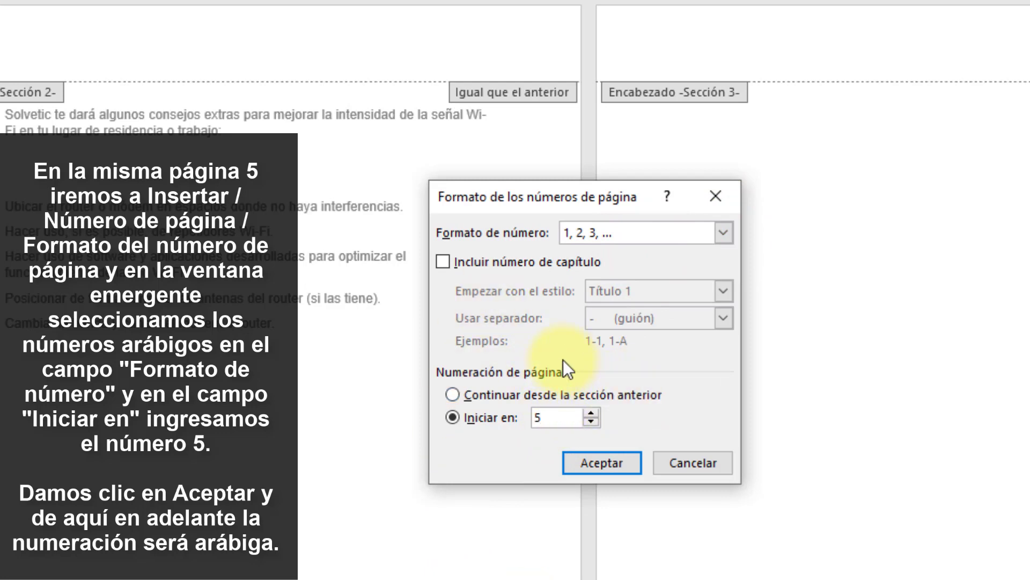
left_click(594, 458)
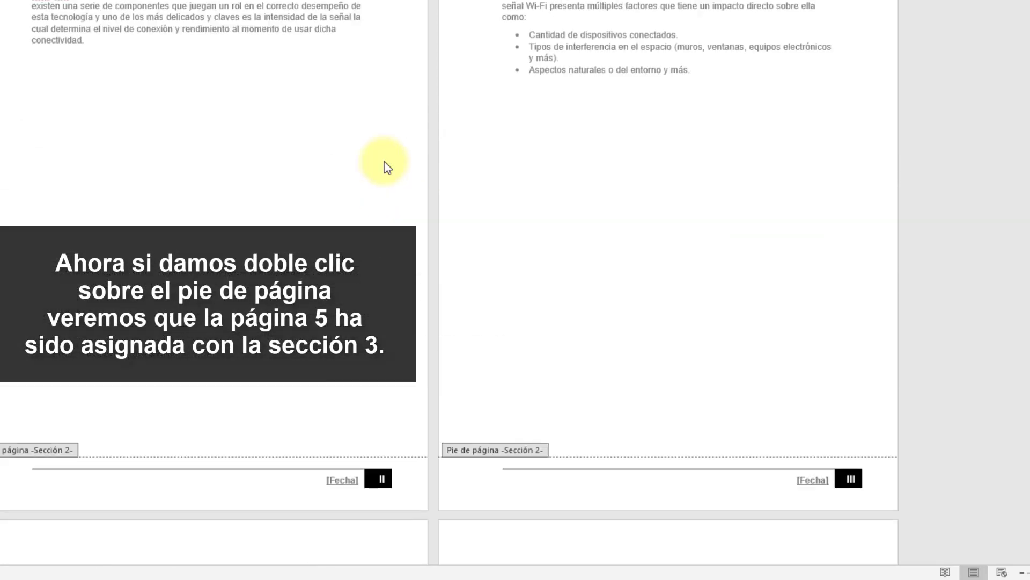
Step: Examine the page numbers in the footers across sections 1, 2 and 3
scroll(383, 164, "down", 6)
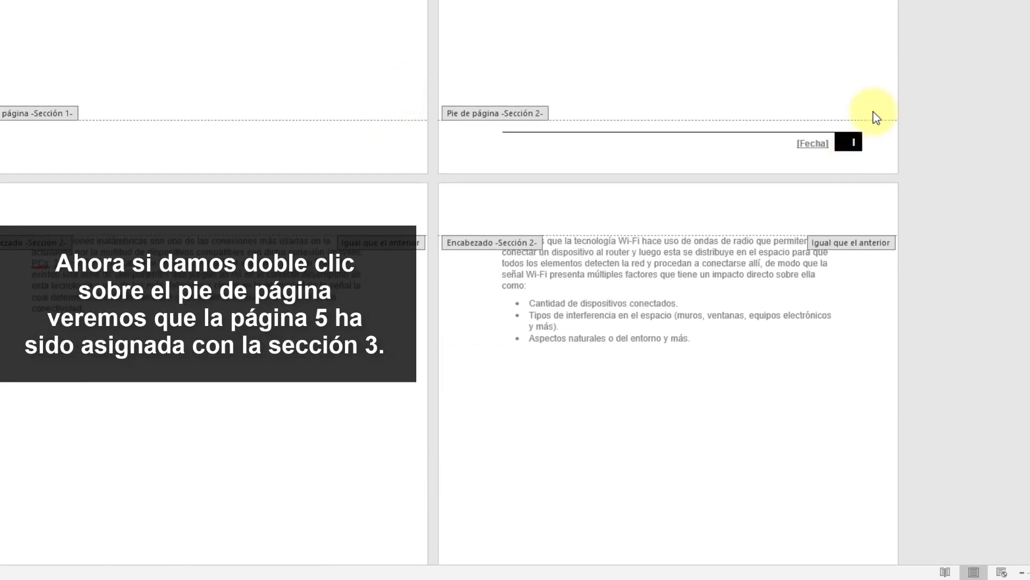
scroll(584, 271, "down", 8)
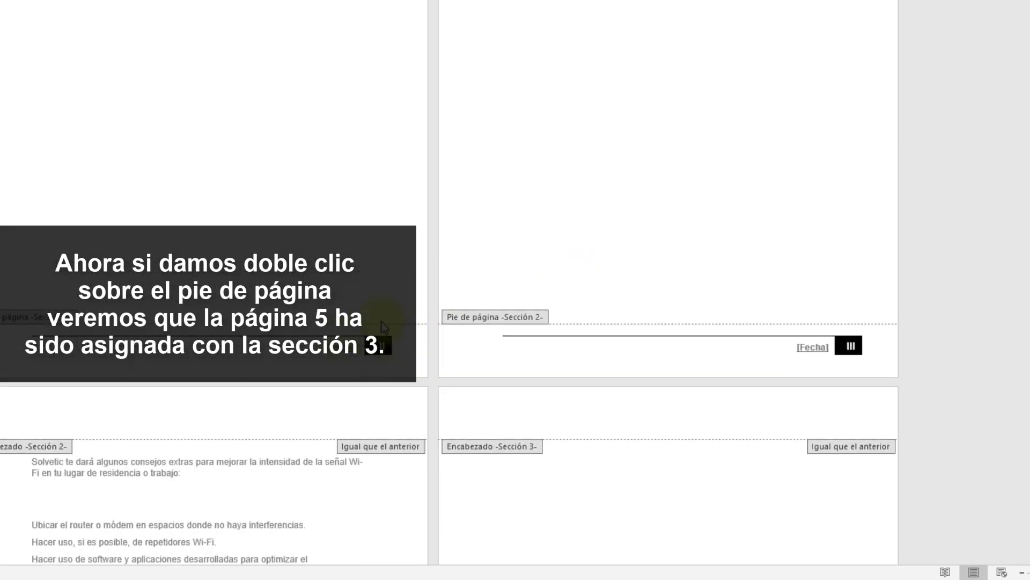
scroll(617, 347, "down", 8)
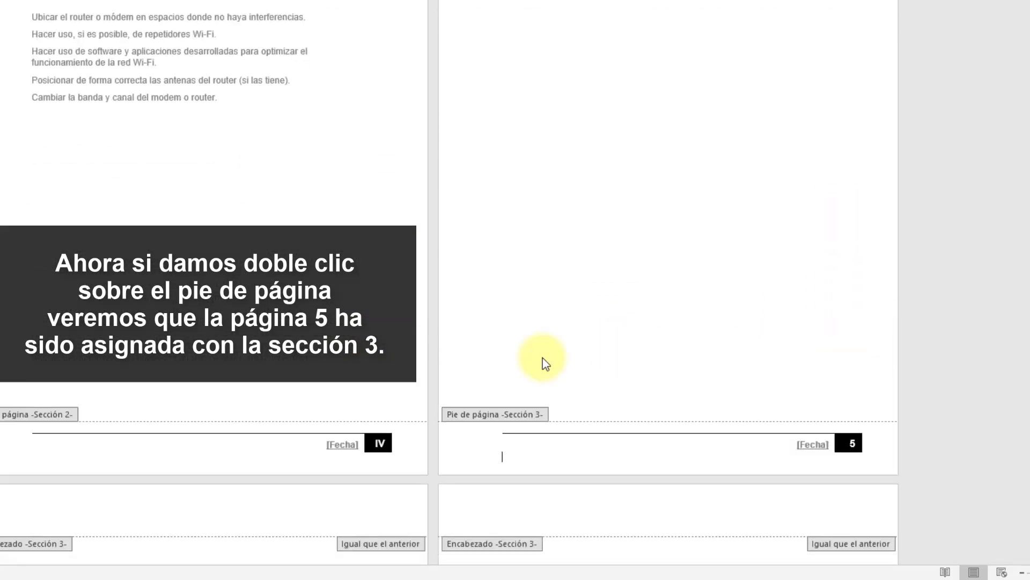
scroll(858, 285, "down", 3)
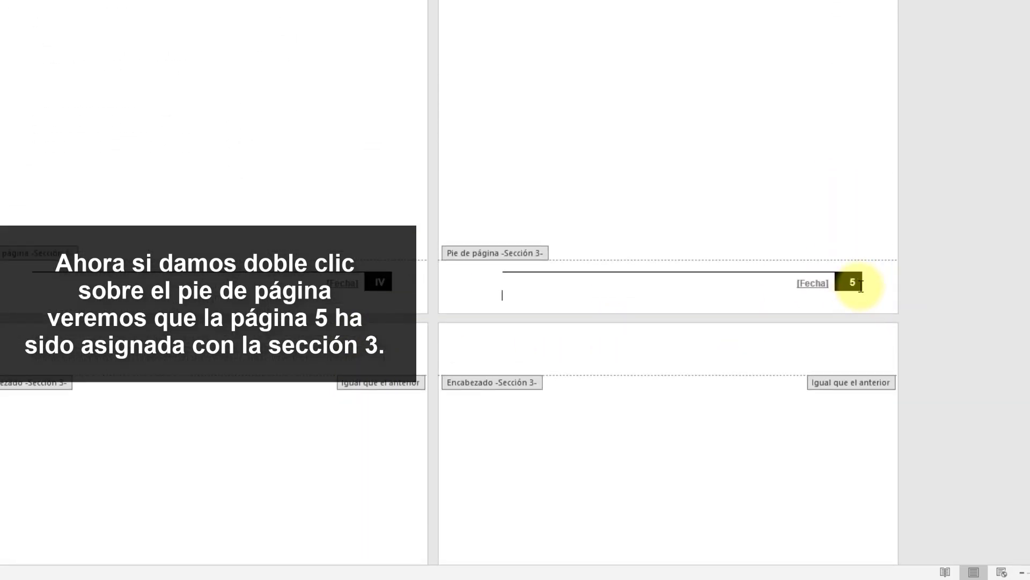
scroll(861, 284, "down", 8)
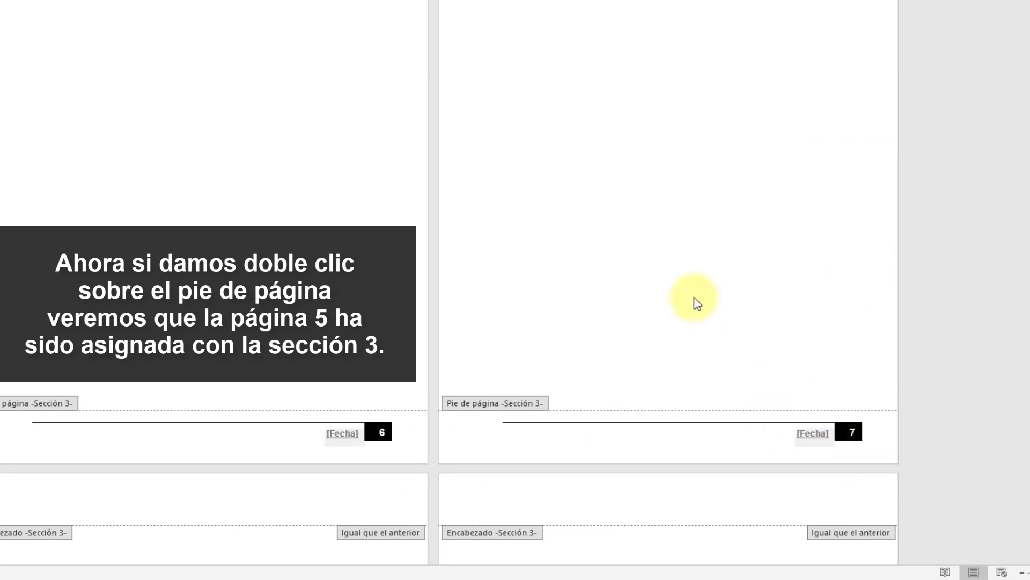
scroll(697, 303, "down", 8)
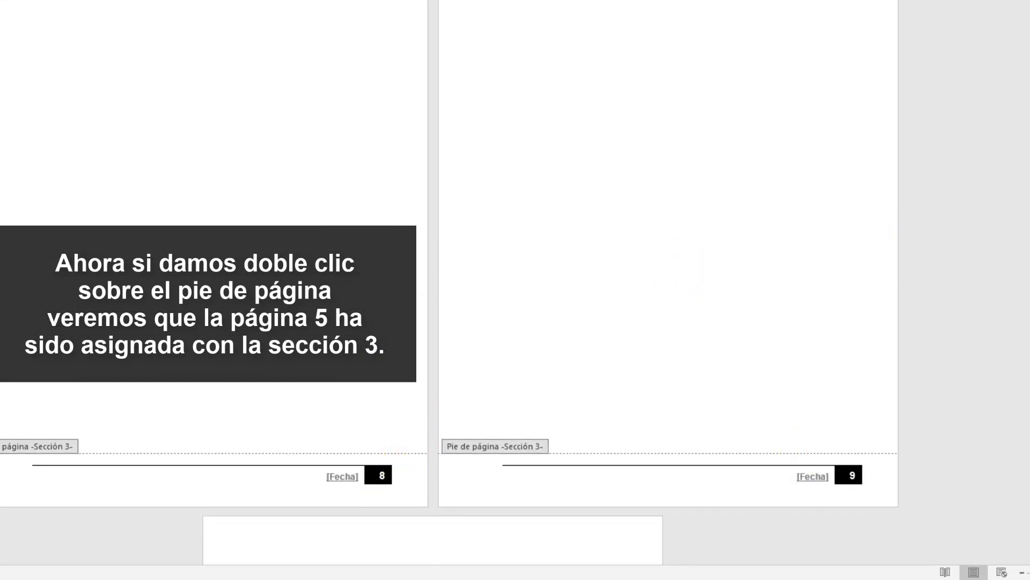